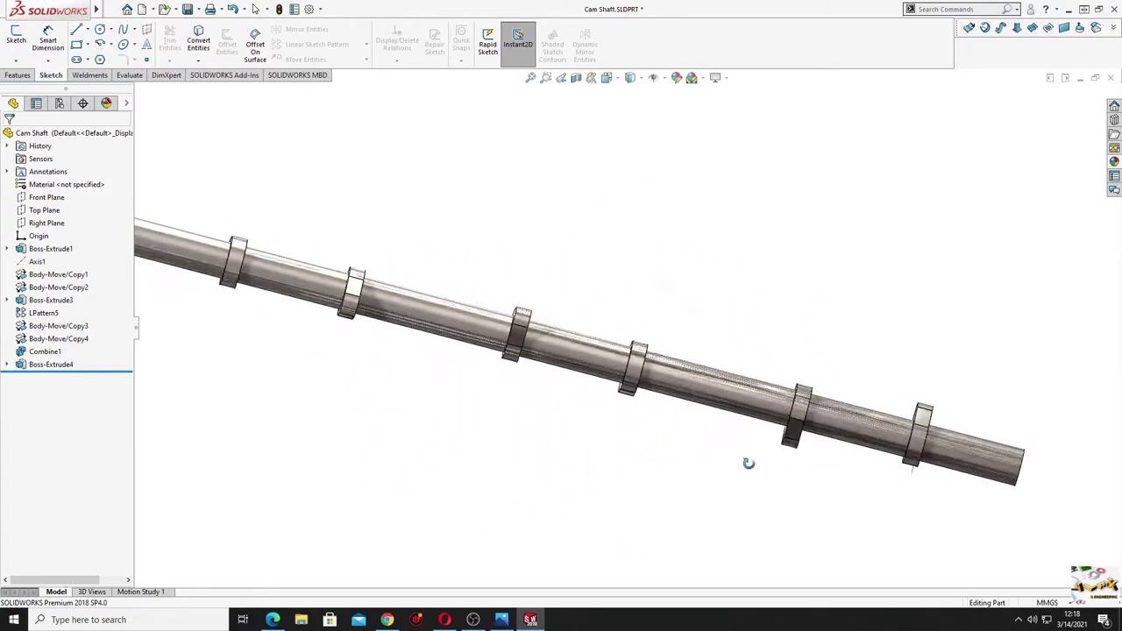
Step: View the Schita Cam Shaft.PNG reference drawing full screen in Photos, then restore its window
{"action": "left_click", "coordinate": [501, 620]}
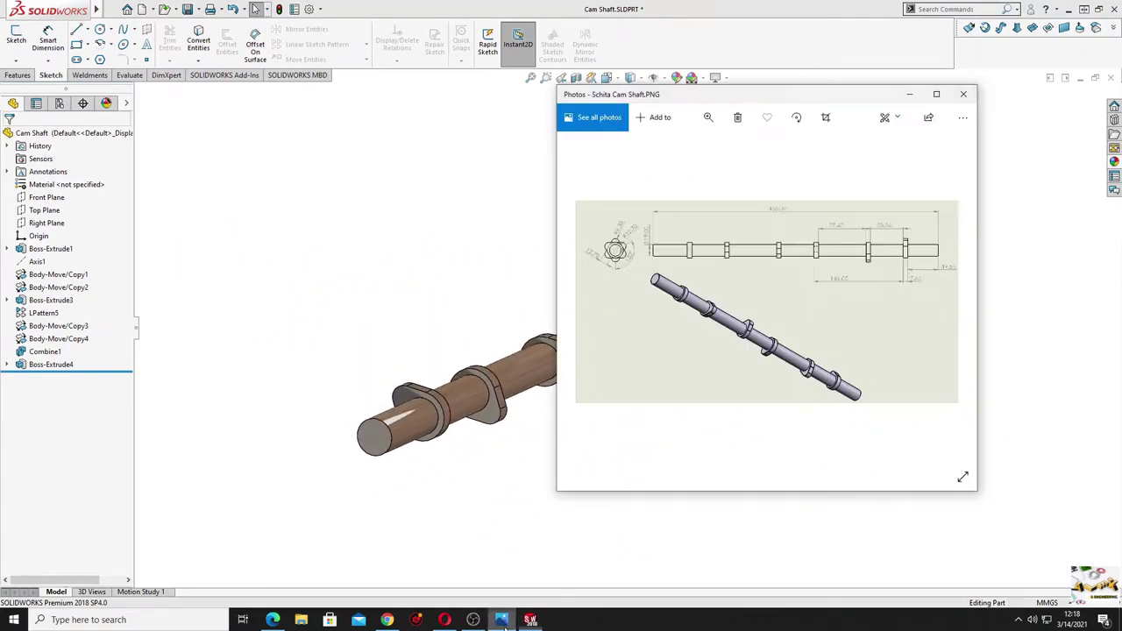
{"action": "left_click", "coordinate": [936, 94]}
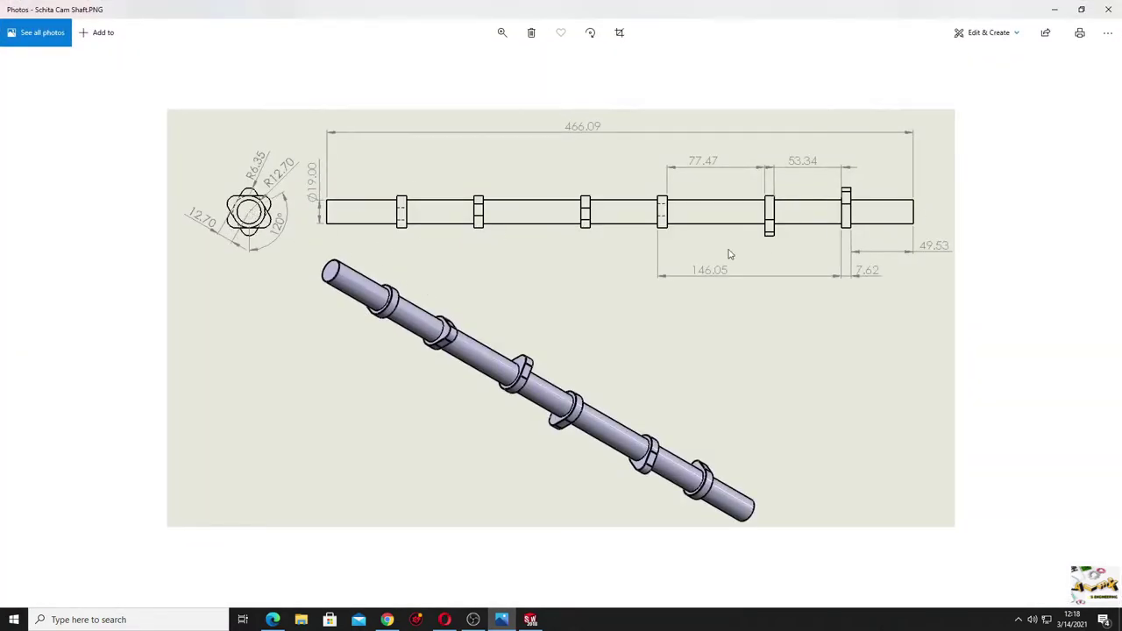
{"action": "left_click", "coordinate": [1081, 9]}
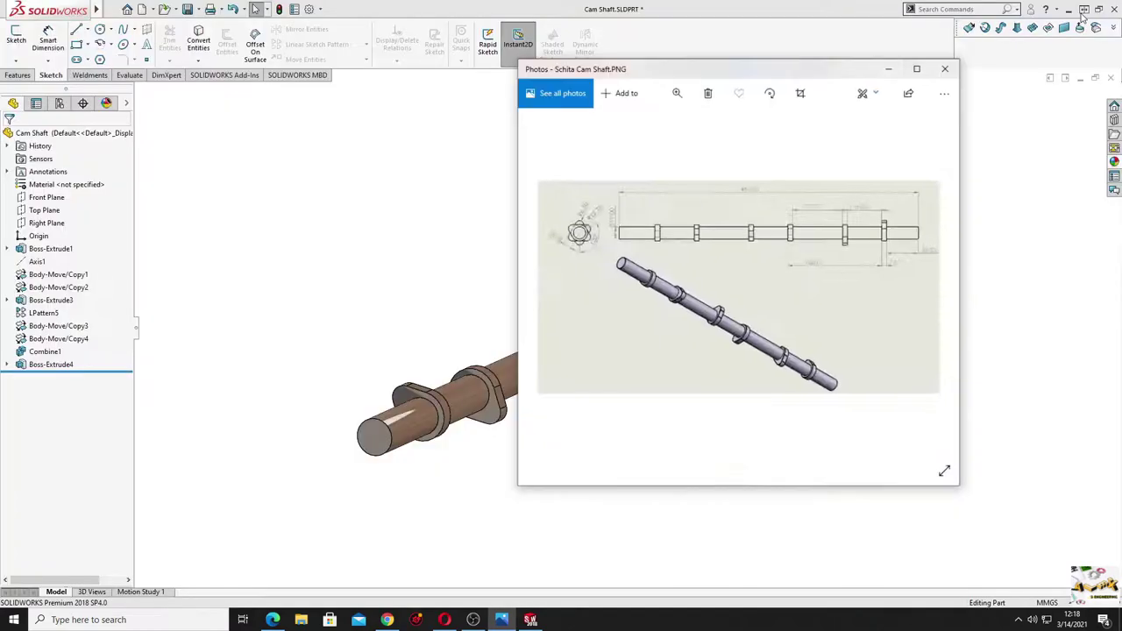
Step: Close the reference drawing, create a new part and start a sketch on the Top Plane
{"action": "left_click", "coordinate": [911, 60]}
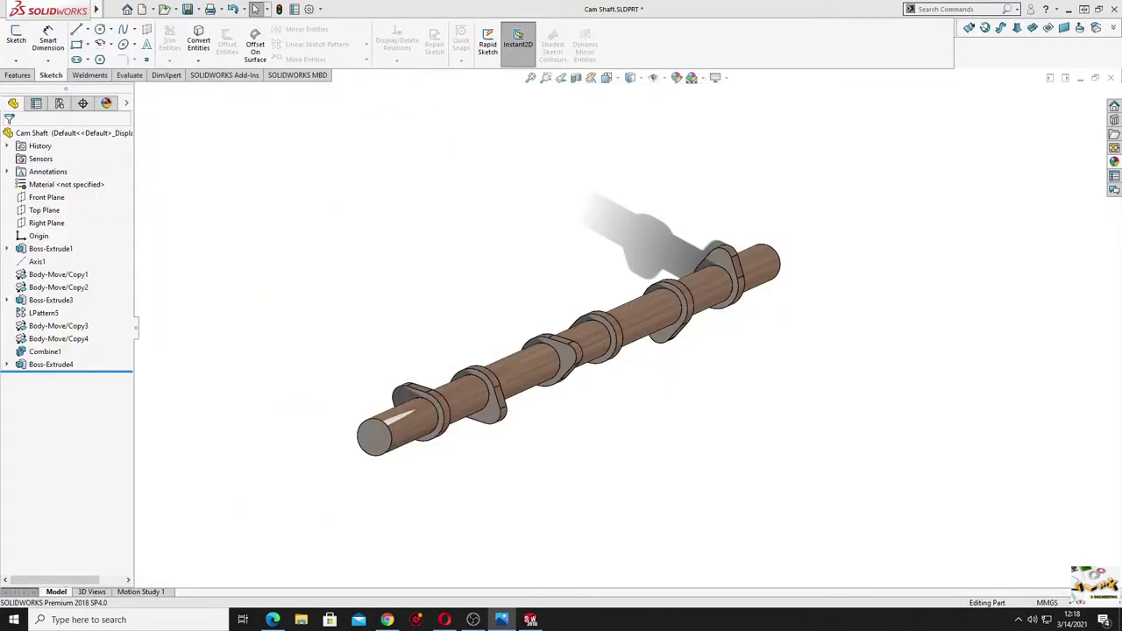
{"action": "left_click", "coordinate": [169, 104]}
{"action": "left_click", "coordinate": [141, 11]}
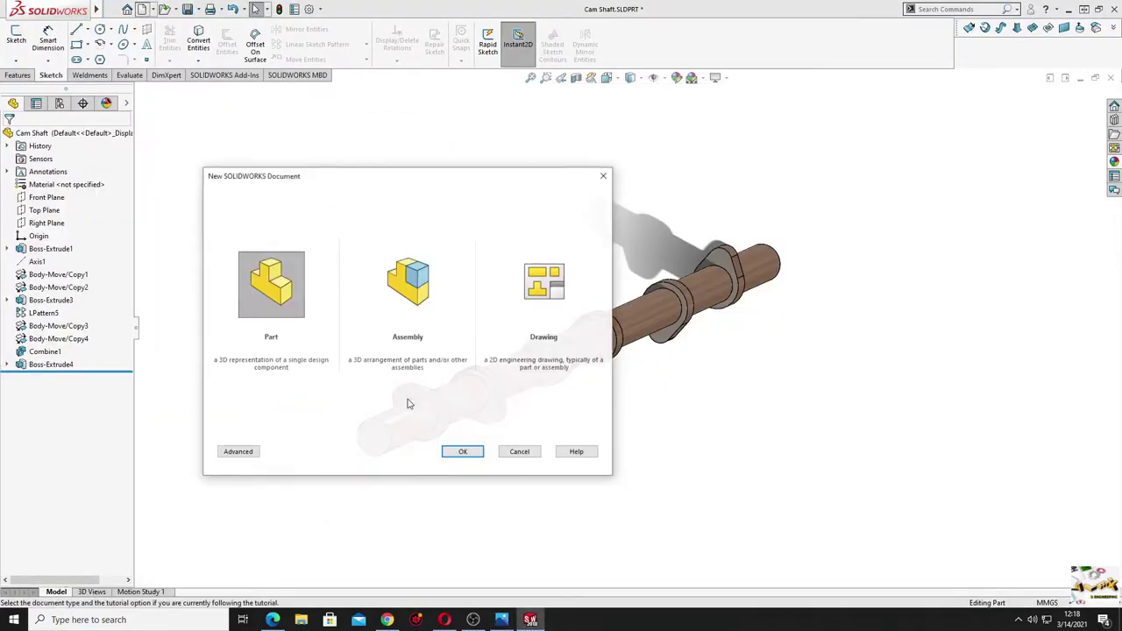
{"action": "left_click", "coordinate": [461, 453]}
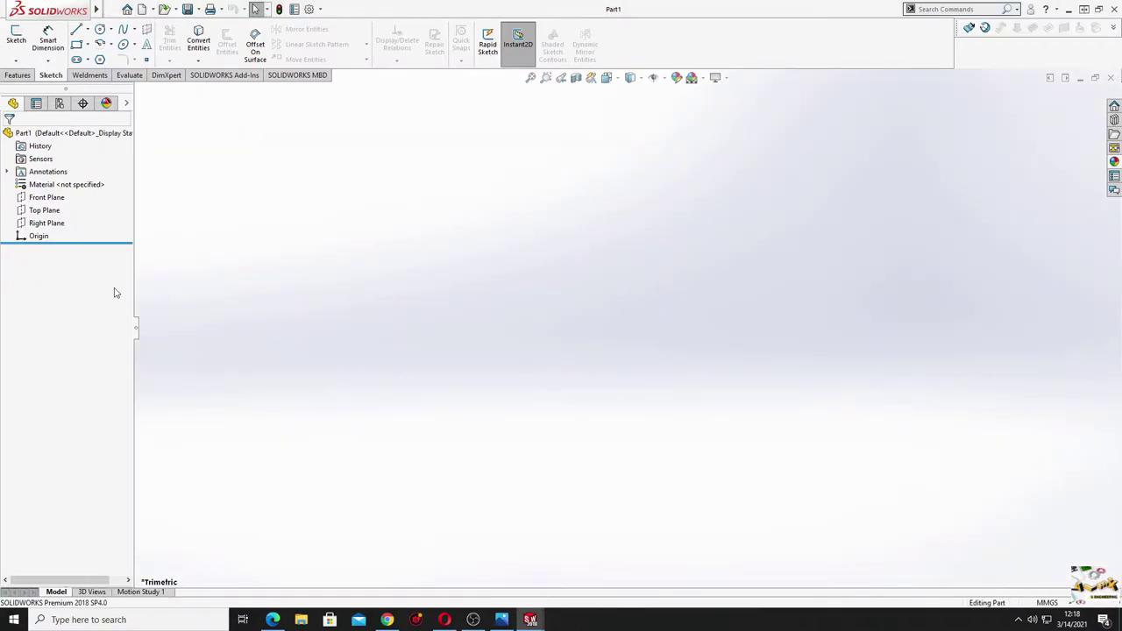
{"action": "left_click", "coordinate": [45, 211]}
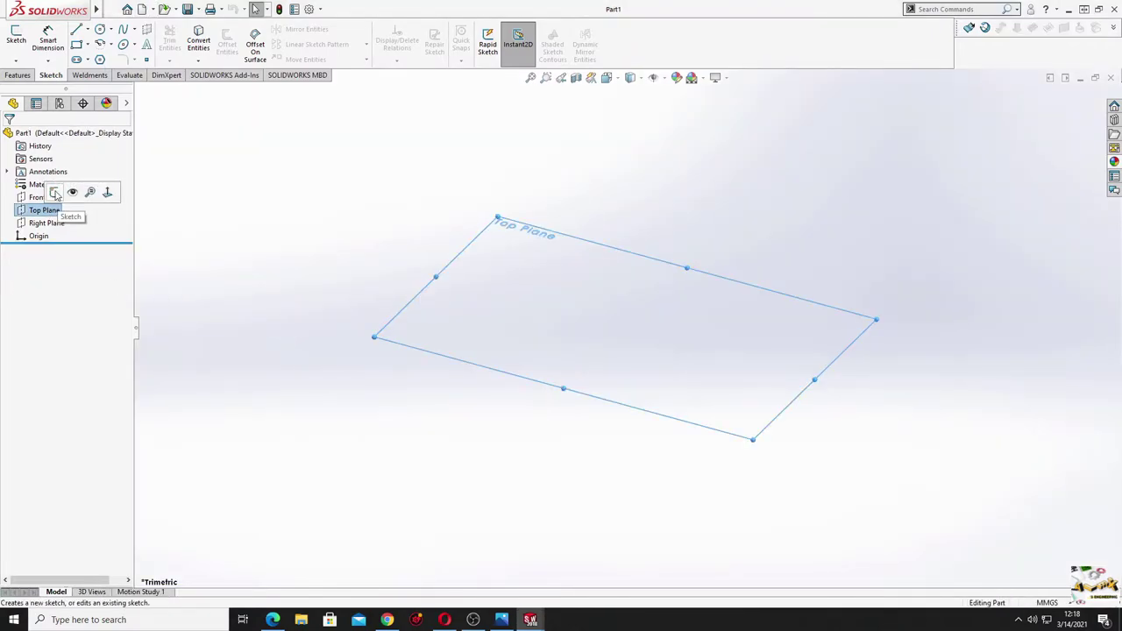
{"action": "left_click", "coordinate": [54, 193]}
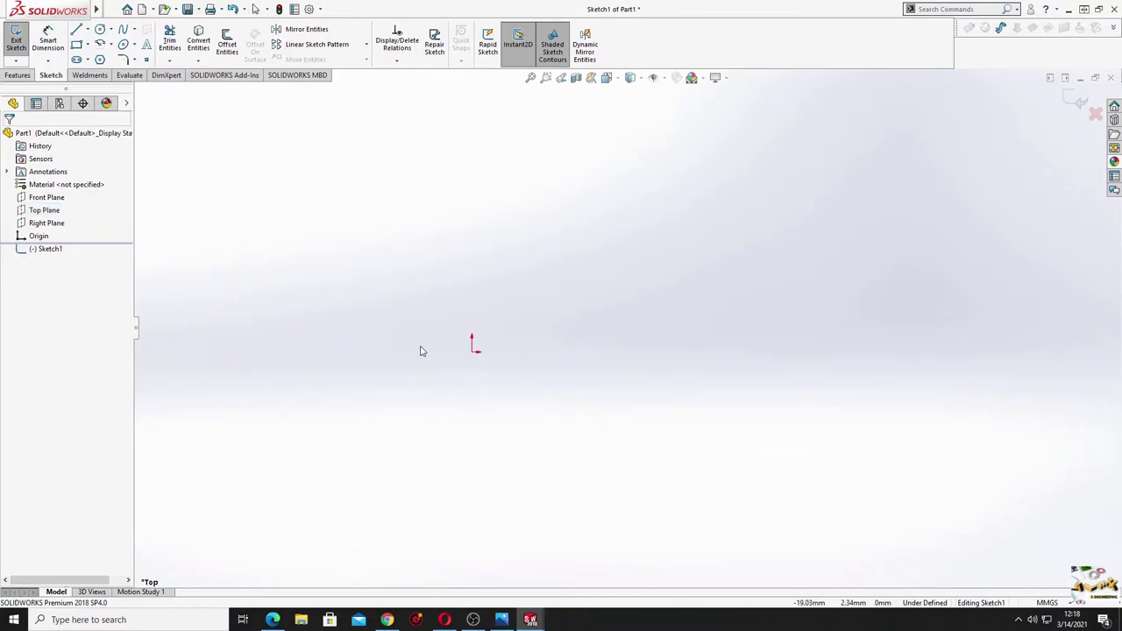
Step: Draw one circle centred on the origin and a smaller circle directly above it
{"action": "left_click", "coordinate": [100, 29]}
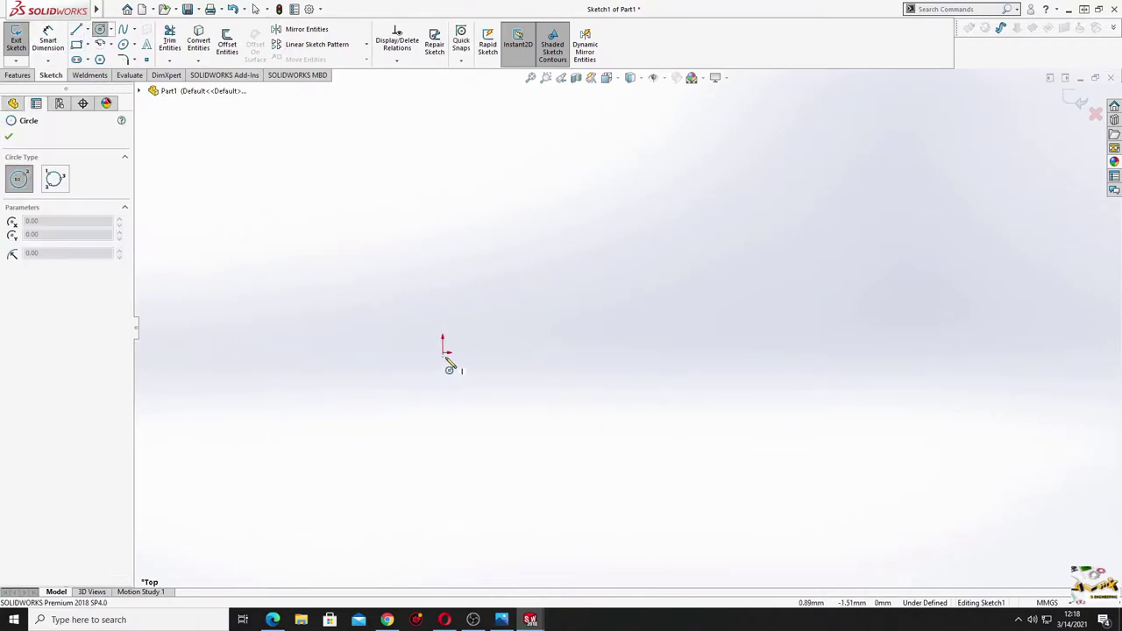
{"action": "left_click", "coordinate": [443, 351]}
{"action": "left_click", "coordinate": [445, 293]}
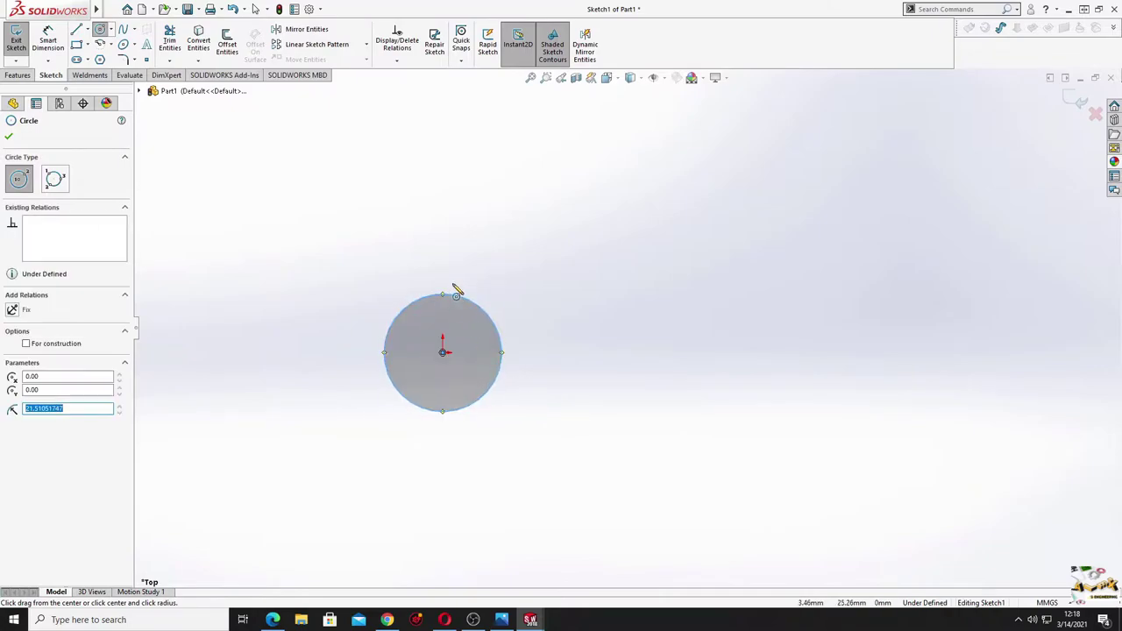
{"action": "left_click", "coordinate": [443, 231]}
{"action": "left_click", "coordinate": [492, 239]}
{"action": "key", "text": "Escape"}
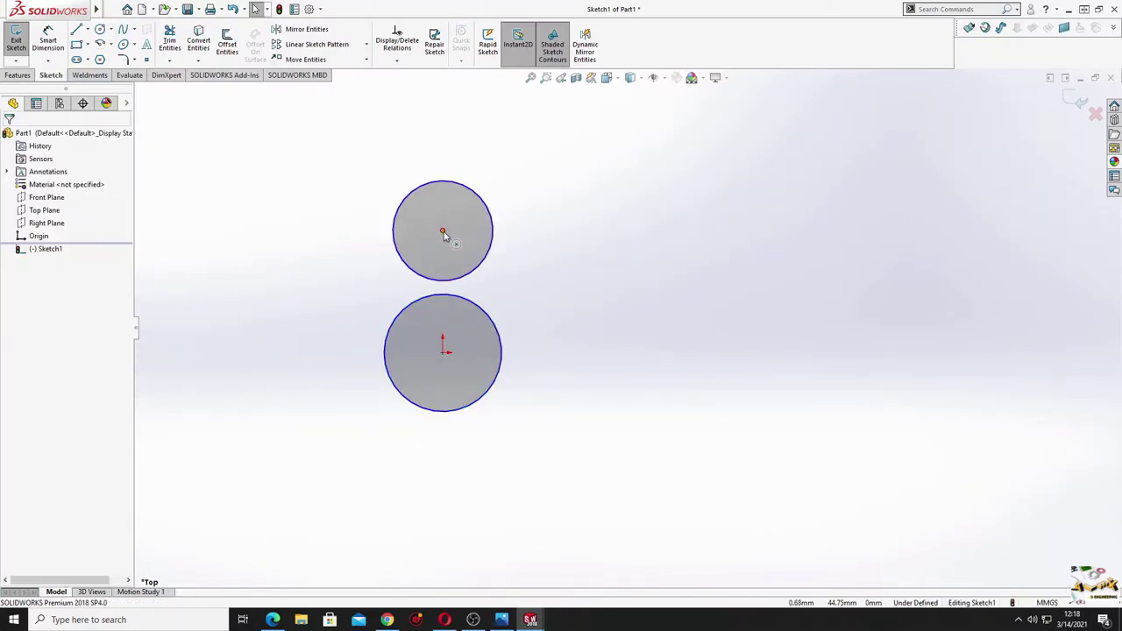
Step: Add a Vertical relation between the two circle centres
{"action": "left_click", "coordinate": [442, 231]}
{"action": "left_click", "coordinate": [442, 351], "text": "ctrl"}
{"action": "left_click", "coordinate": [496, 302]}
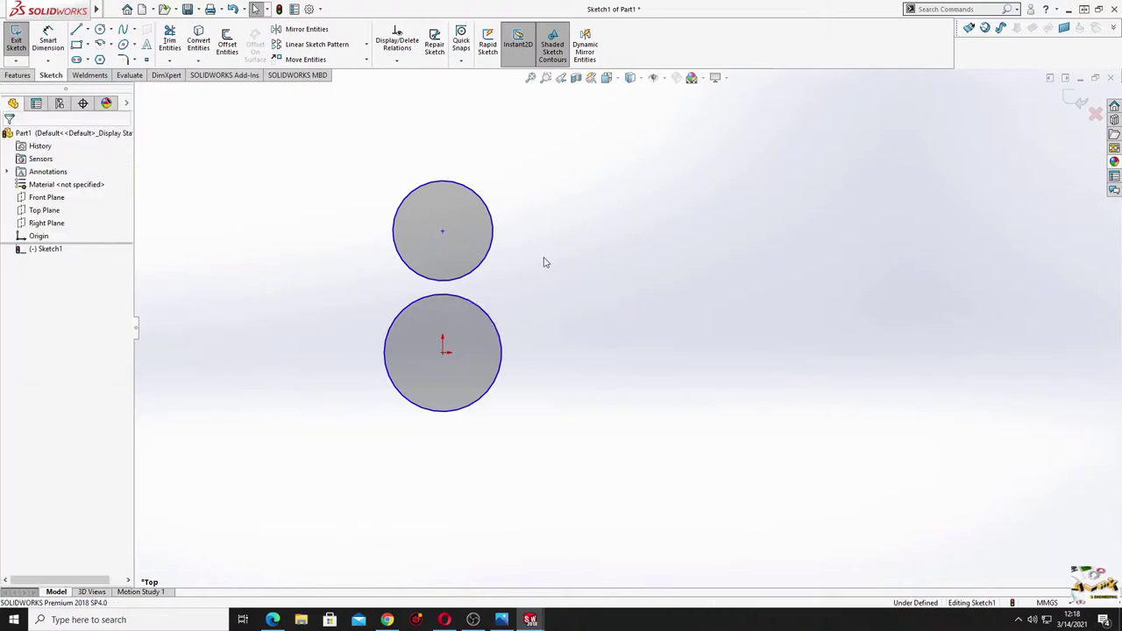
{"action": "scroll", "coordinate": [486, 219], "scroll_direction": "down", "scroll_amount": 4}
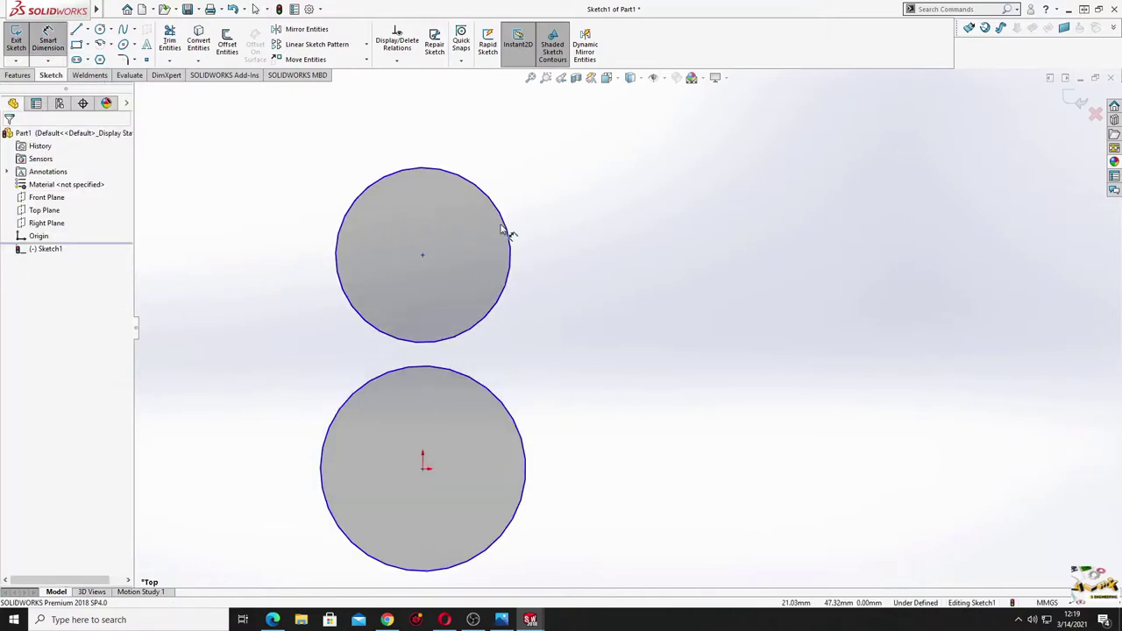
{"action": "left_click", "coordinate": [350, 189]}
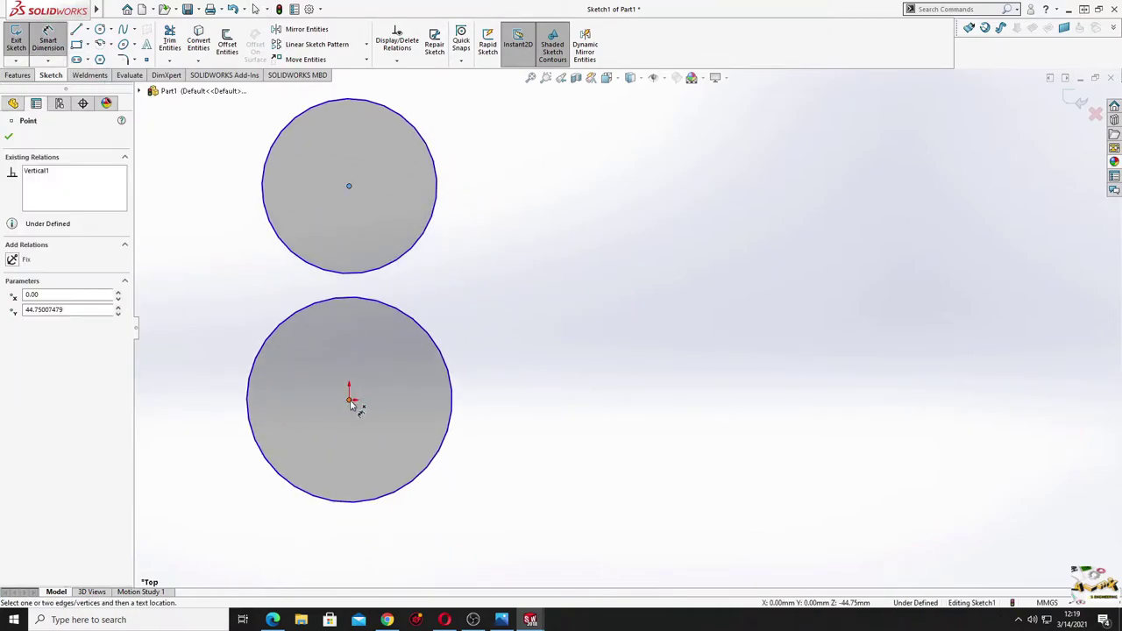
Step: Dimension the centre spacing as 12.70 mm and the upper circle's diameter as 12.70 mm
{"action": "left_click", "coordinate": [350, 401]}
{"action": "left_click", "coordinate": [536, 315]}
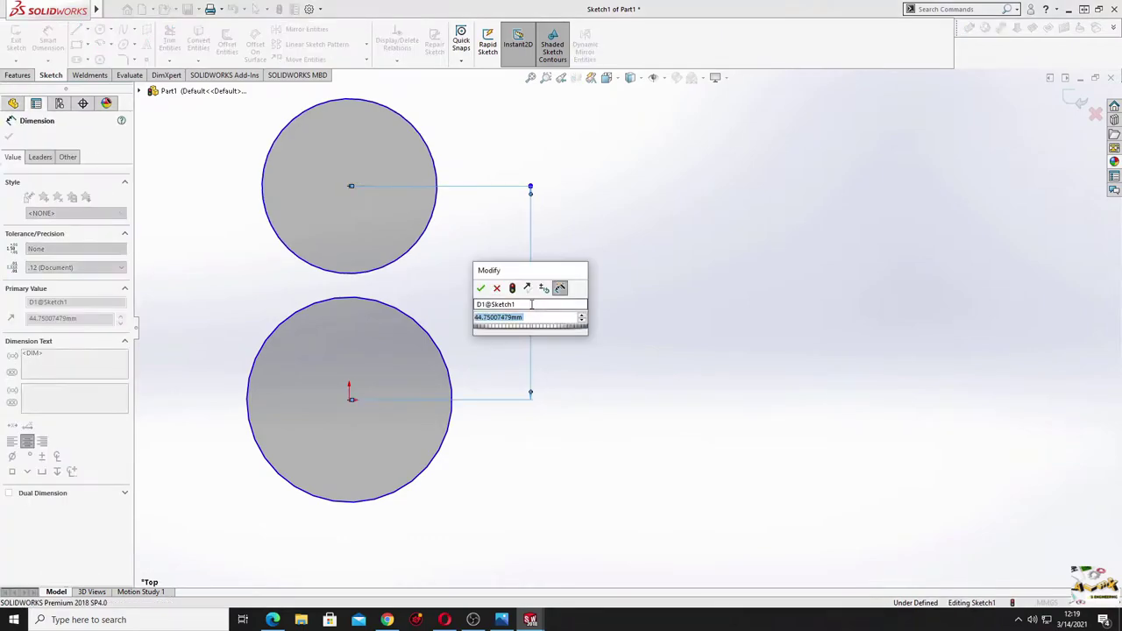
{"action": "type", "text": "12."}
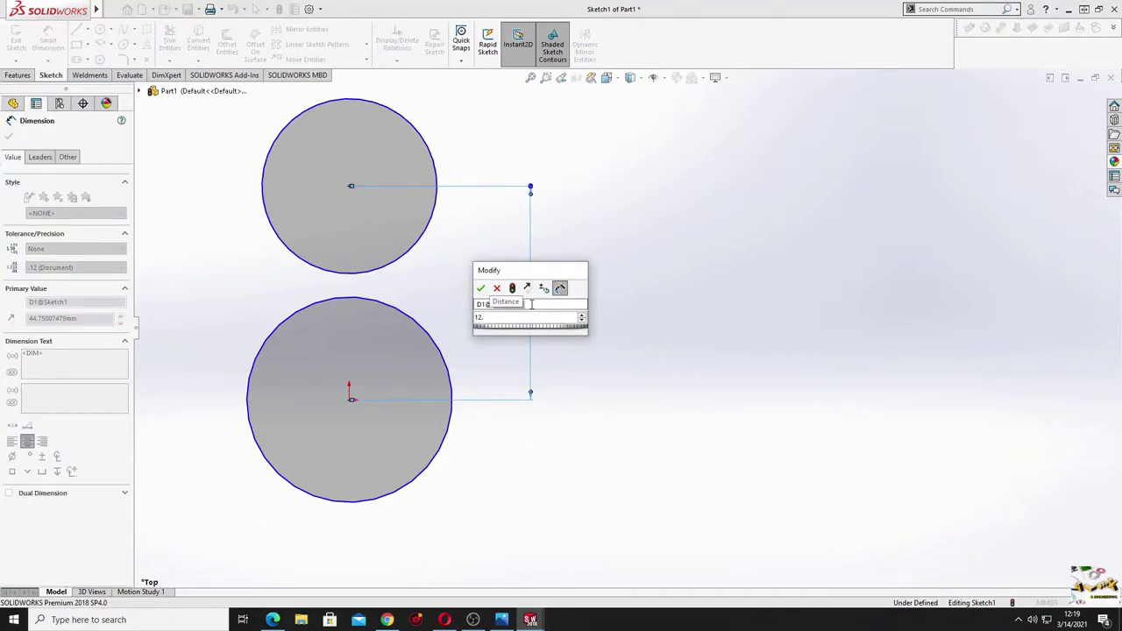
{"action": "type", "text": "7"}
{"action": "key", "text": "Return"}
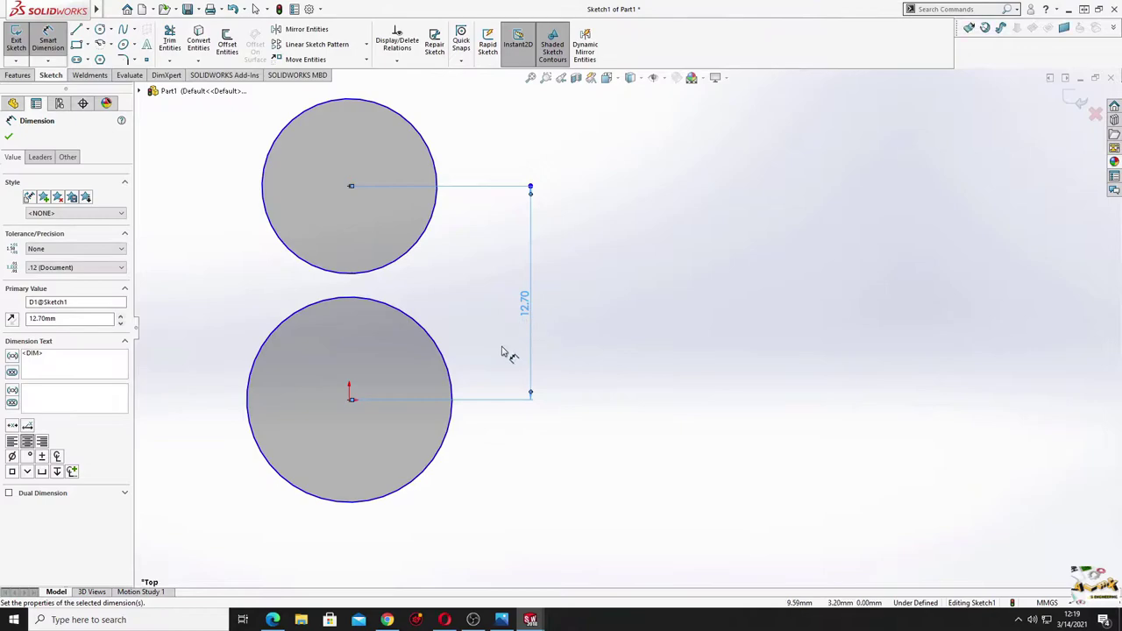
{"action": "left_click", "coordinate": [399, 266]}
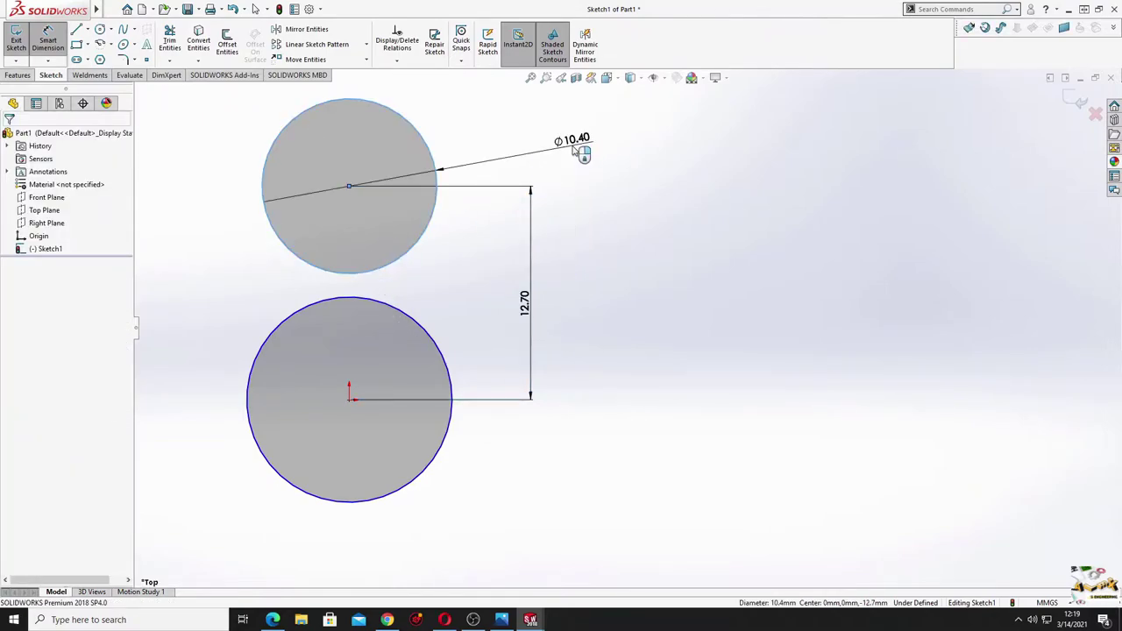
{"action": "left_click", "coordinate": [574, 149]}
{"action": "key", "text": "Return"}
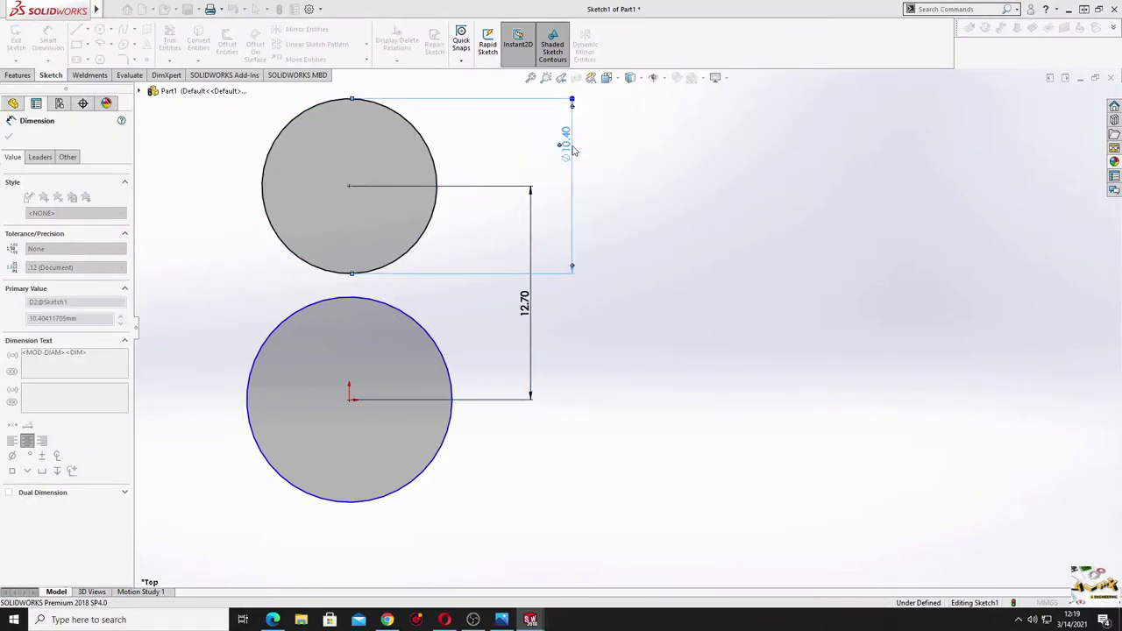
Step: Dimension the lower circle's diameter, first entered as 15.40 mm
{"action": "left_click", "coordinate": [444, 452]}
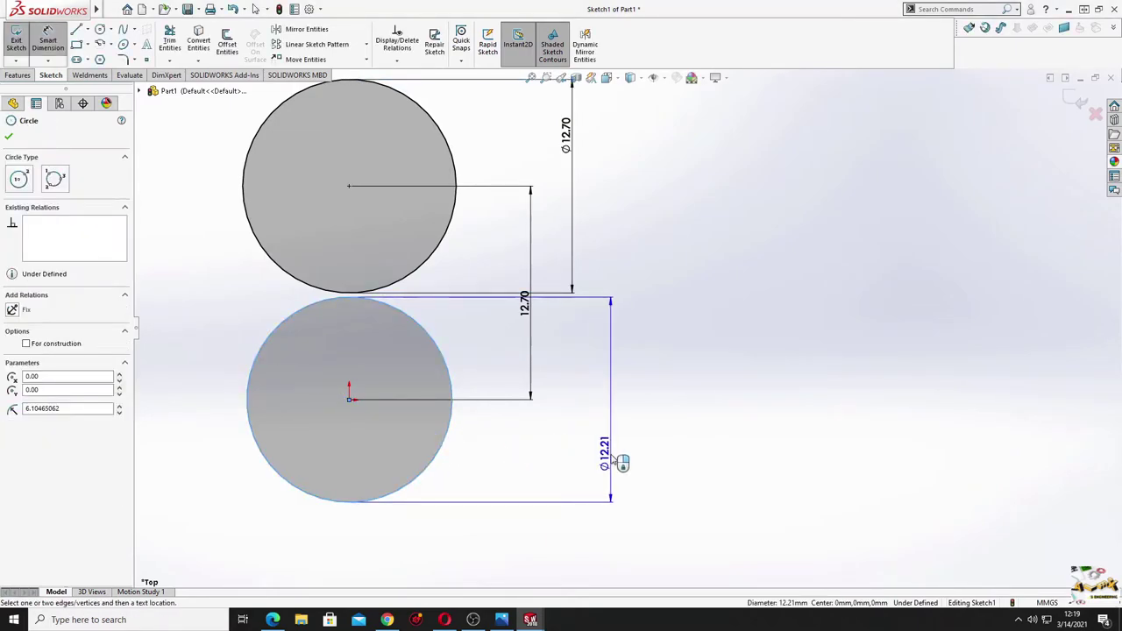
{"action": "left_click", "coordinate": [612, 455]}
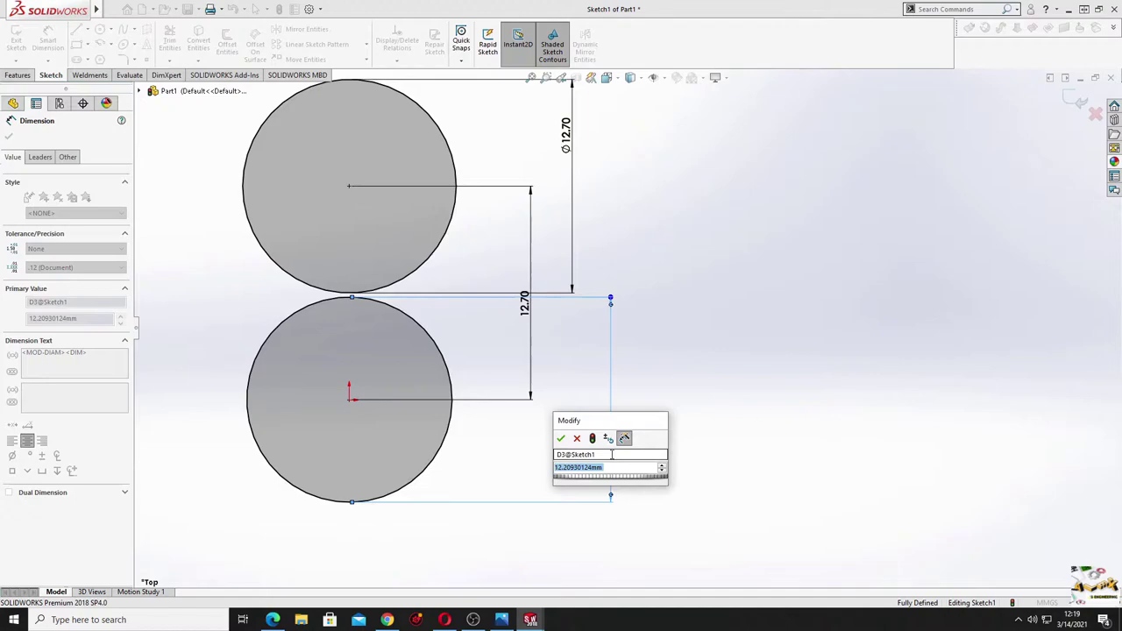
{"action": "type", "text": "15.4"}
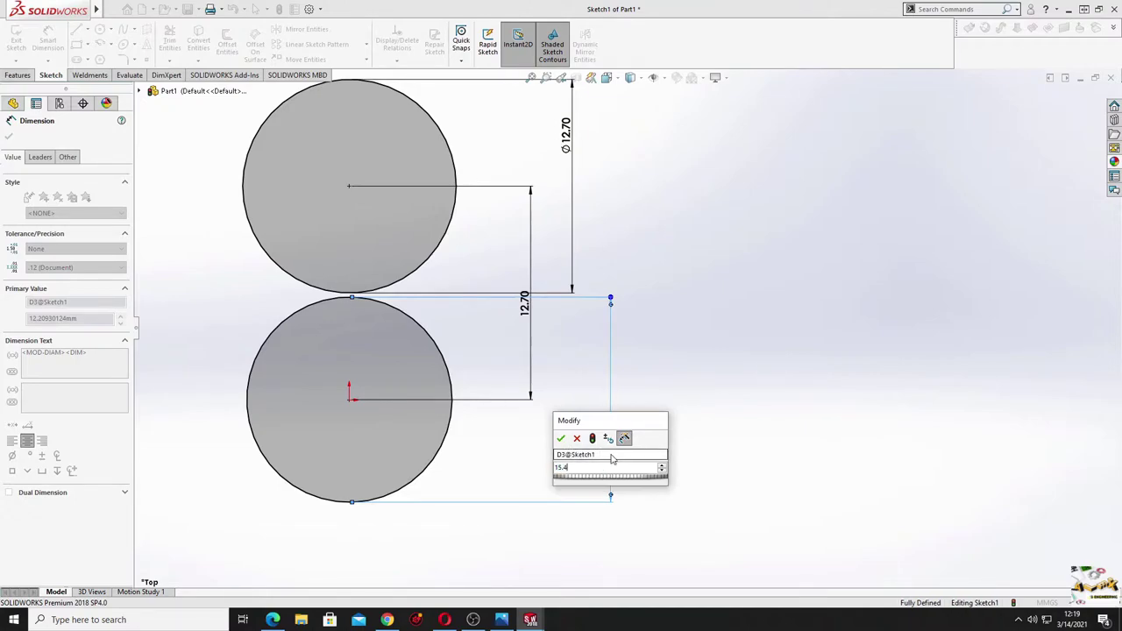
{"action": "key", "text": "Return"}
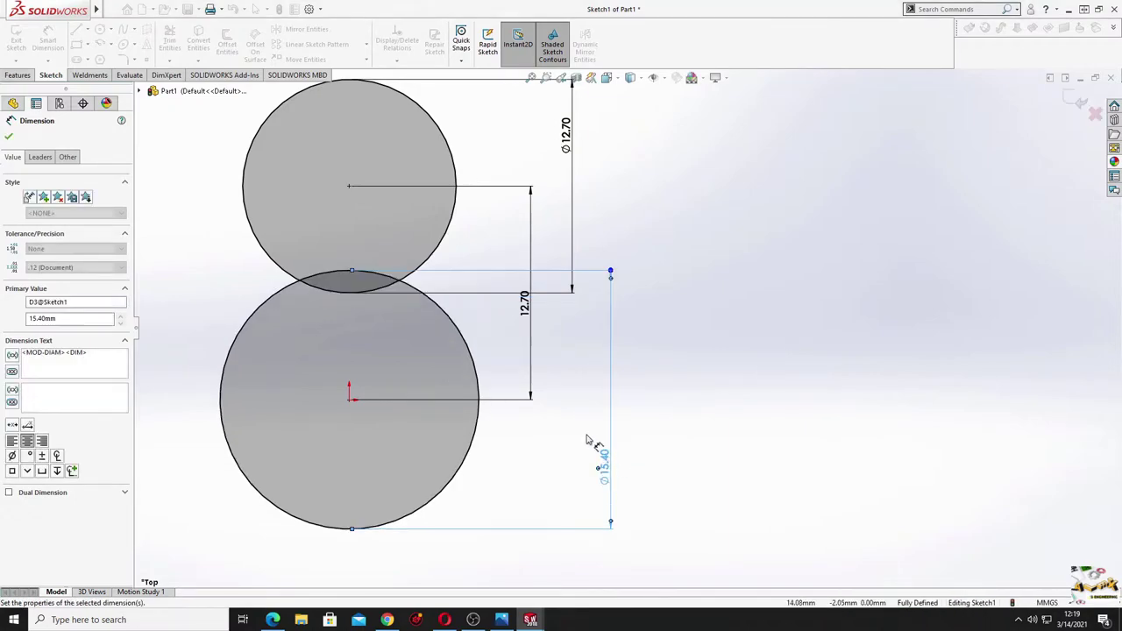
{"action": "right_click", "coordinate": [696, 273]}
{"action": "left_click", "coordinate": [726, 311]}
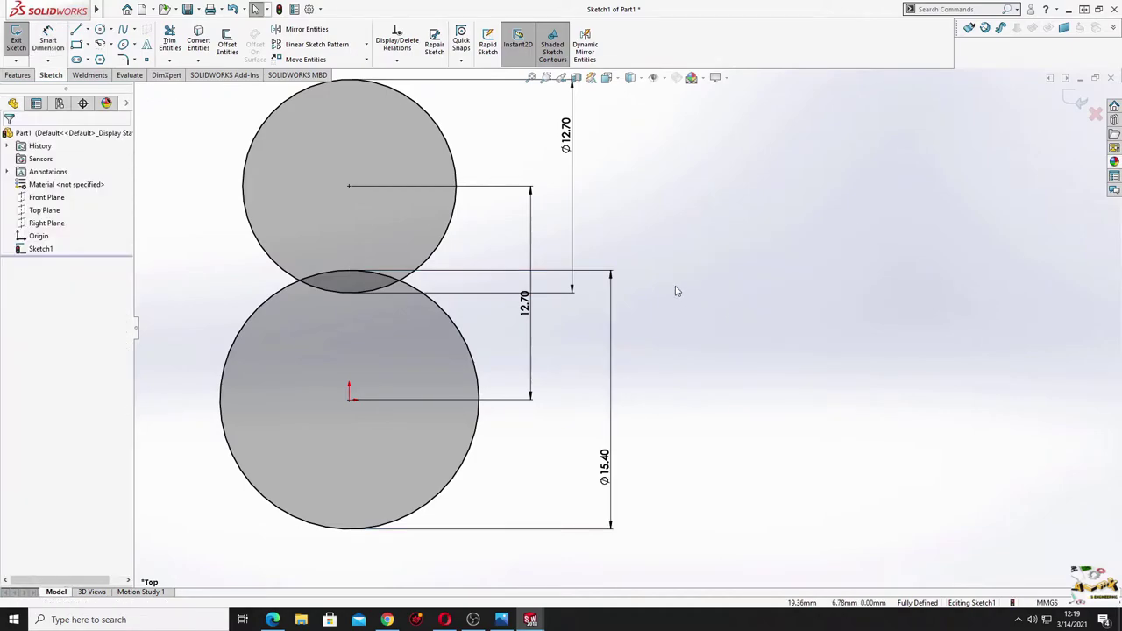
Step: Correct the lower circle's diameter to 25.40 mm
{"action": "key", "text": "f"}
{"action": "double_click", "coordinate": [642, 460]}
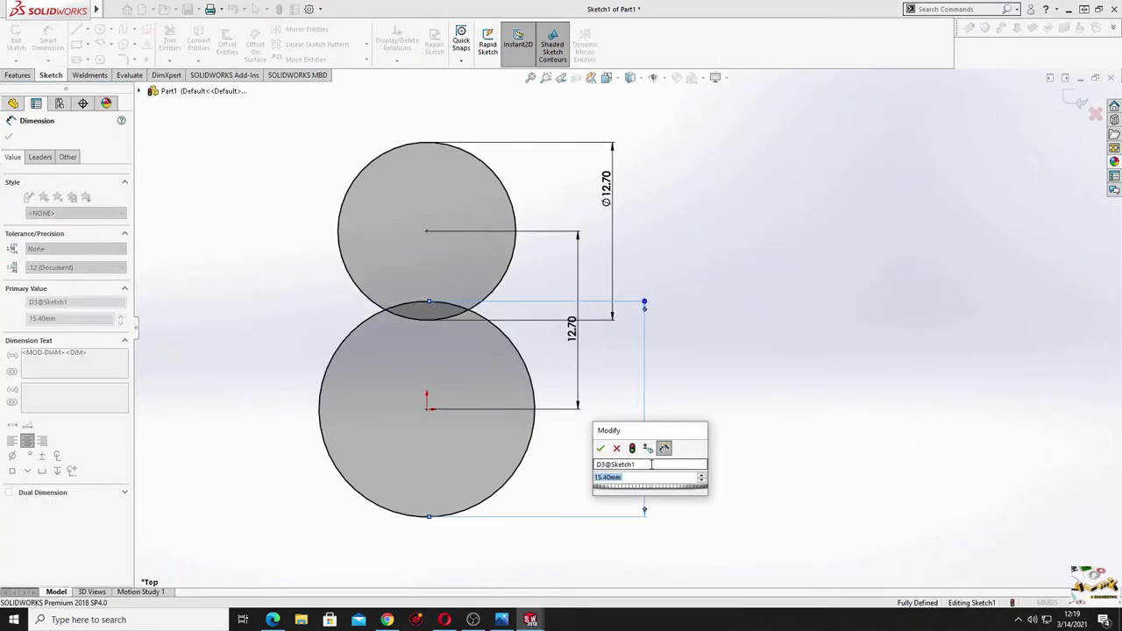
{"action": "type", "text": "25.4"}
{"action": "key", "text": "Return"}
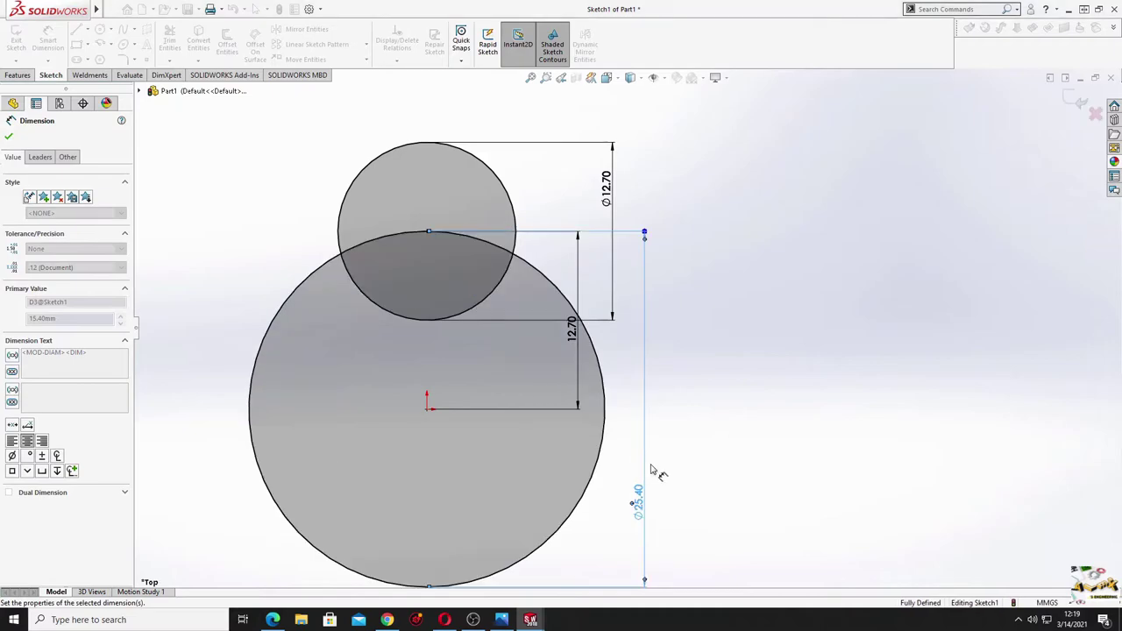
{"action": "right_click", "coordinate": [738, 366]}
{"action": "left_click", "coordinate": [773, 368]}
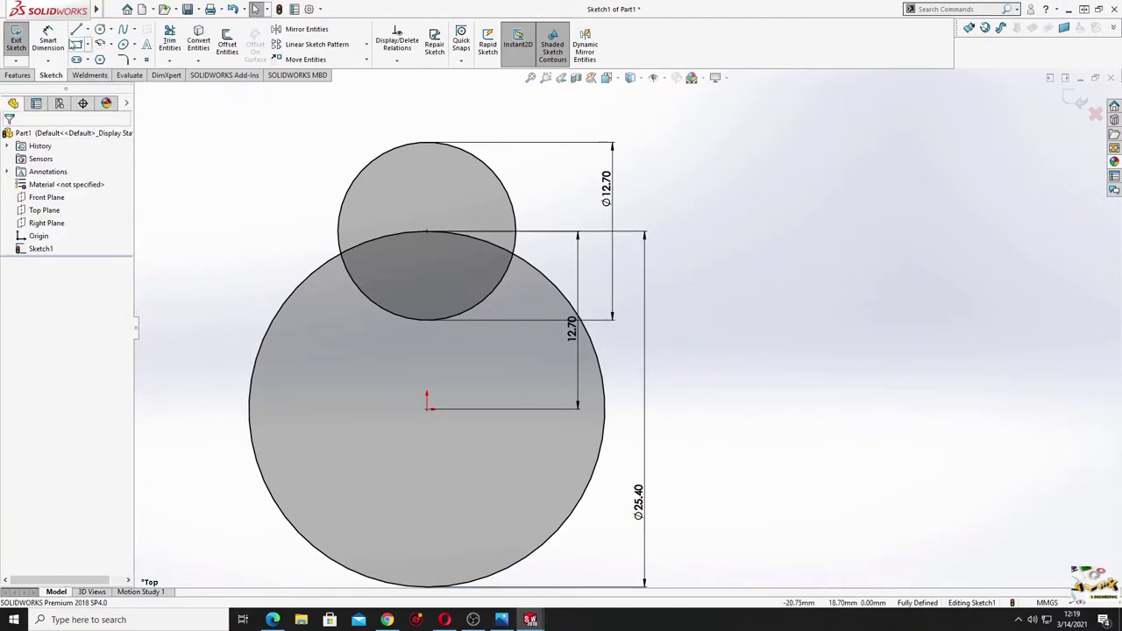
Step: Draw left and right lines connecting the small and large circles
{"action": "left_click", "coordinate": [77, 29]}
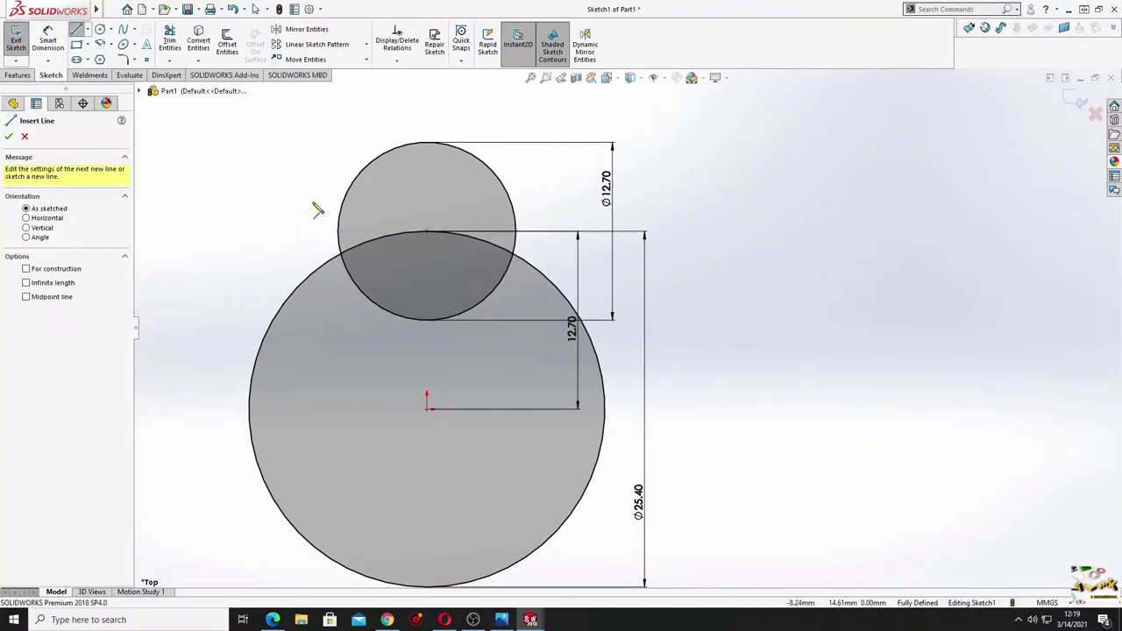
{"action": "left_click", "coordinate": [282, 307]}
{"action": "key", "text": "Escape"}
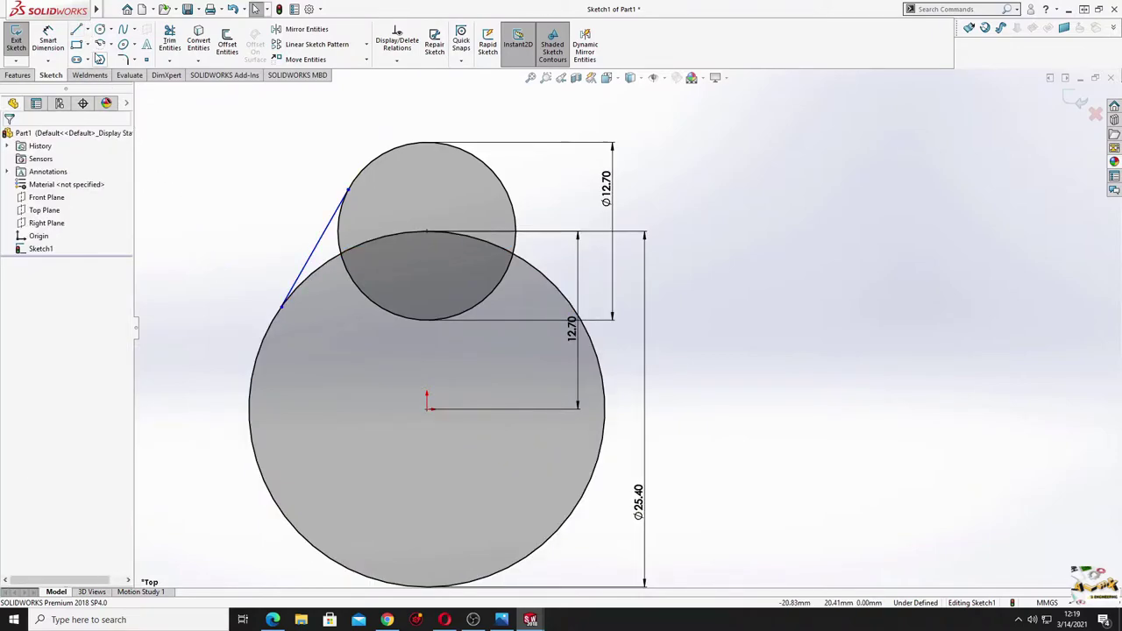
{"action": "left_click", "coordinate": [76, 29]}
{"action": "left_click", "coordinate": [504, 188]}
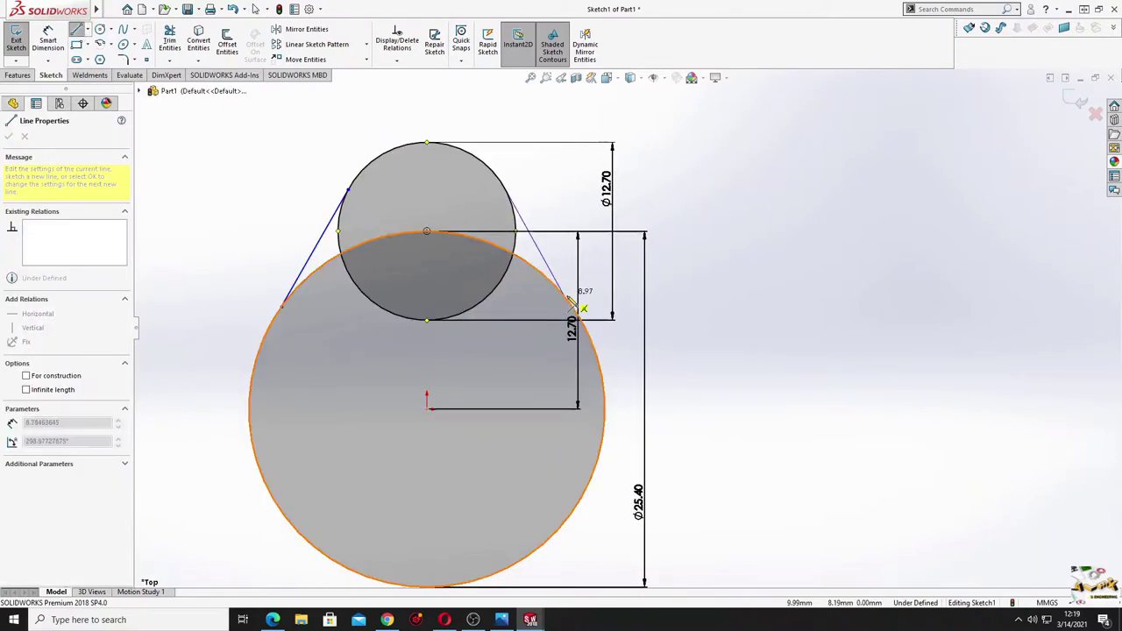
{"action": "key", "text": "Escape"}
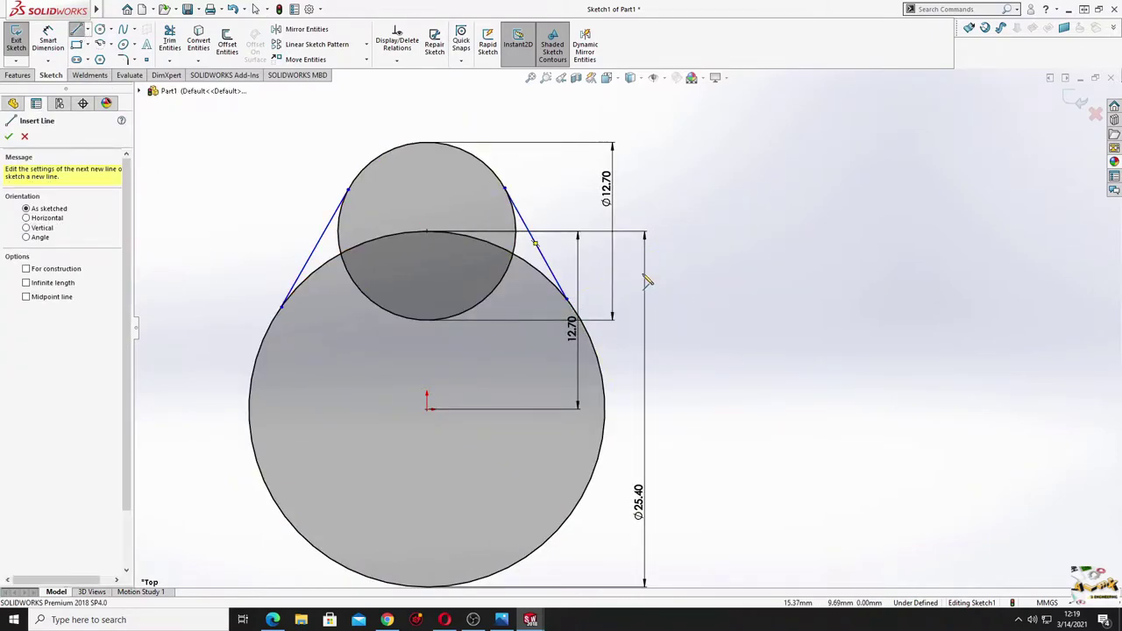
{"action": "key", "text": "Escape"}
Step: Make the connecting lines tangent to both circles
{"action": "left_click", "coordinate": [318, 247]}
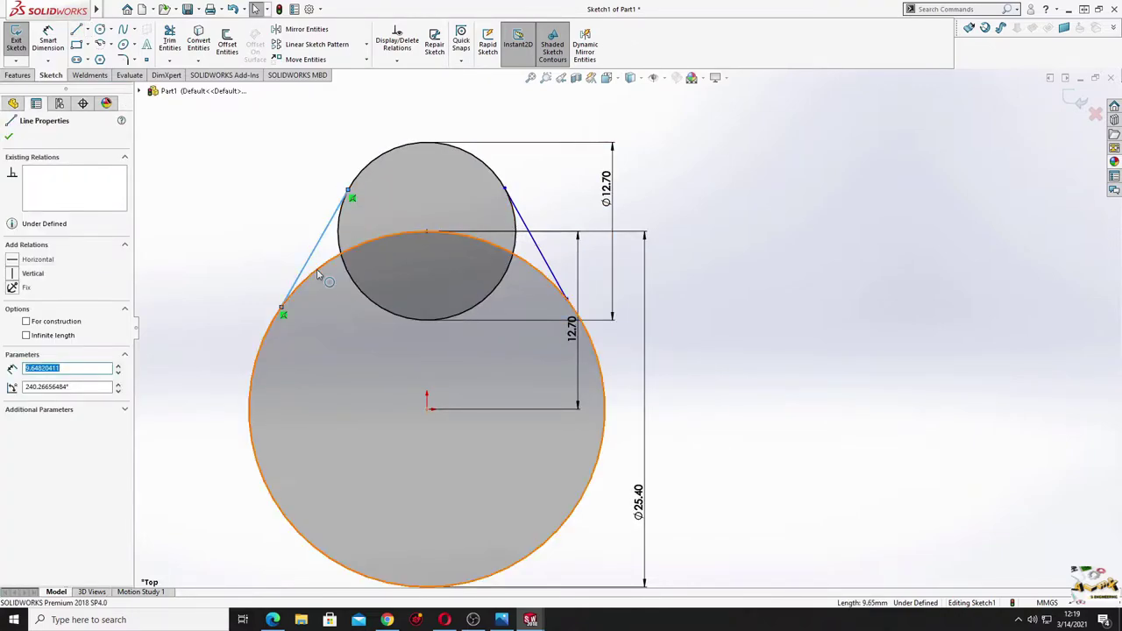
{"action": "left_click", "coordinate": [324, 261]}
{"action": "left_click", "coordinate": [336, 211], "text": "ctrl"}
{"action": "left_click", "coordinate": [351, 219]}
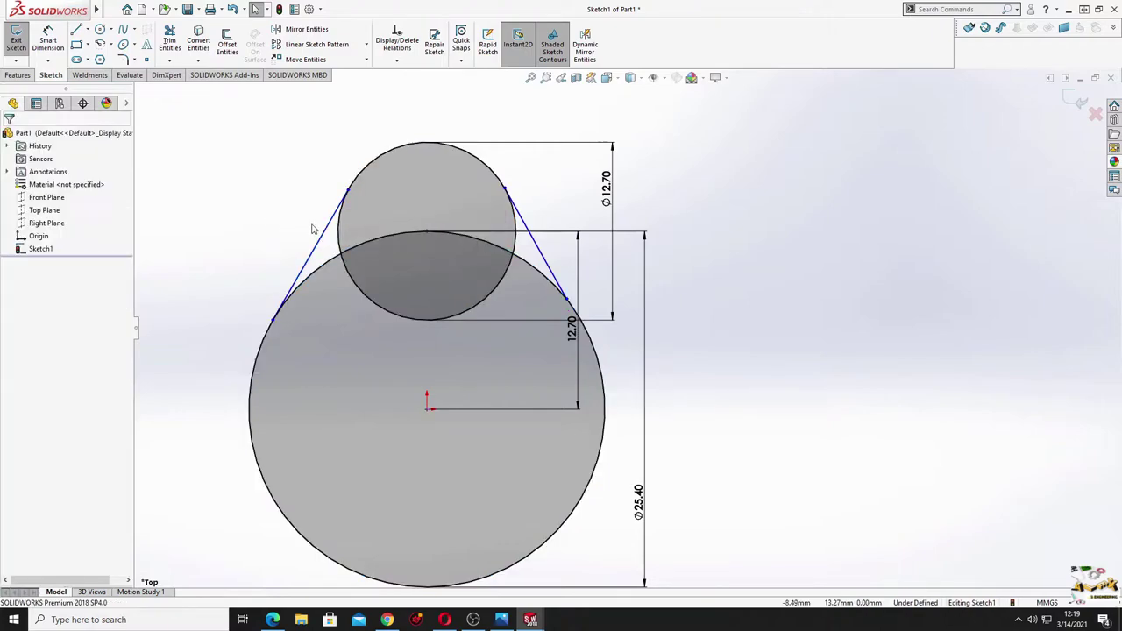
{"action": "left_click", "coordinate": [326, 230]}
{"action": "left_click", "coordinate": [352, 215], "text": "ctrl"}
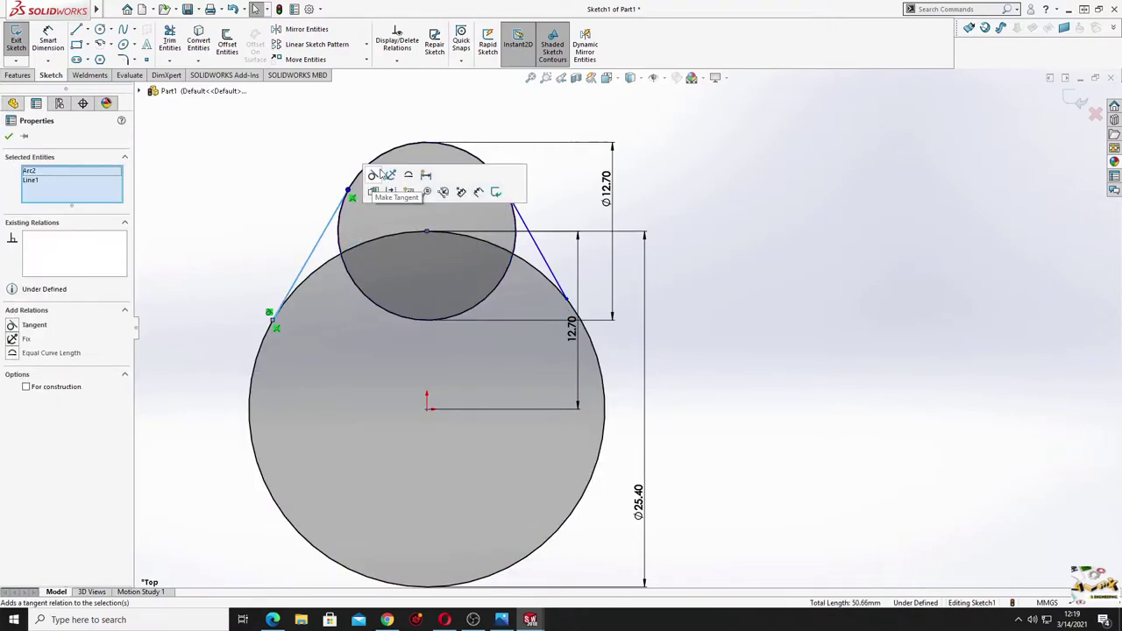
{"action": "left_click", "coordinate": [372, 175]}
{"action": "left_click", "coordinate": [543, 260]}
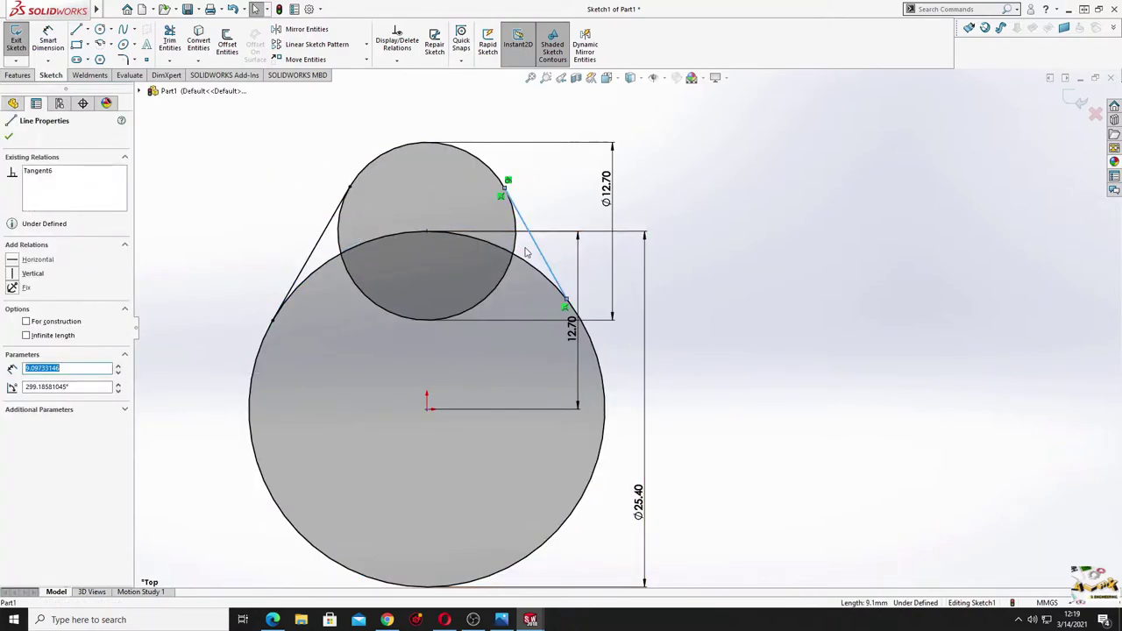
{"action": "left_click", "coordinate": [539, 275], "text": "ctrl"}
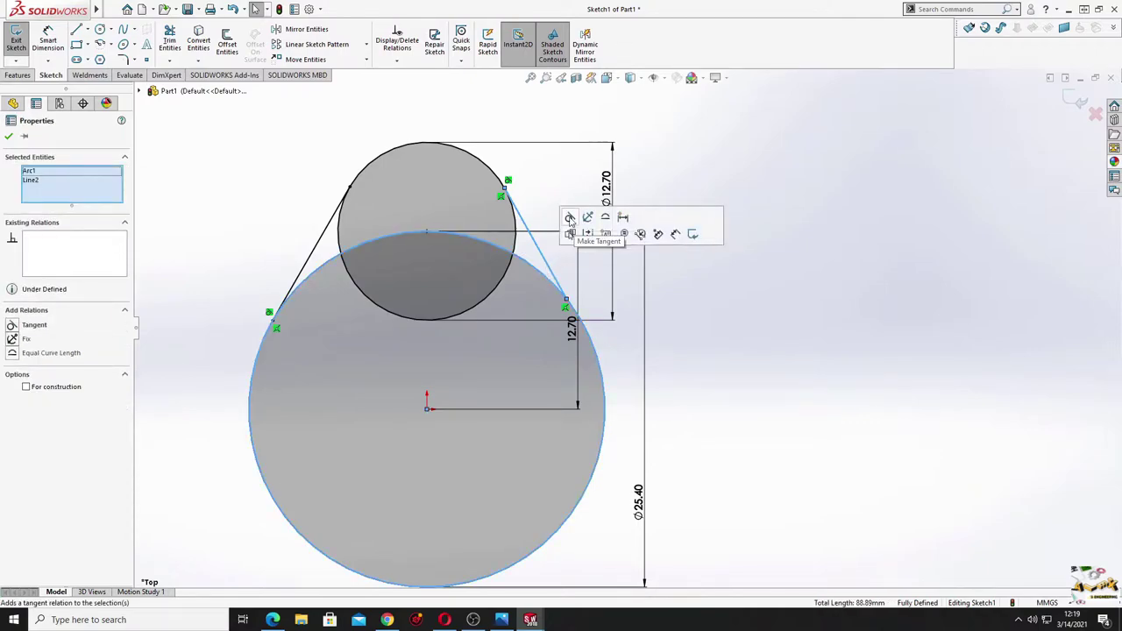
{"action": "left_click", "coordinate": [570, 218]}
Step: Trim away the inner circle arcs to leave a single teardrop cam outline
{"action": "left_click", "coordinate": [169, 42]}
{"action": "mouse_move", "coordinate": [325, 320]}
{"action": "left_mouse_down"}
{"action": "mouse_move", "coordinate": [343, 225]}
{"action": "mouse_move", "coordinate": [530, 289]}
{"action": "mouse_move", "coordinate": [519, 248]}
{"action": "mouse_move", "coordinate": [447, 259]}
{"action": "left_mouse_up"}
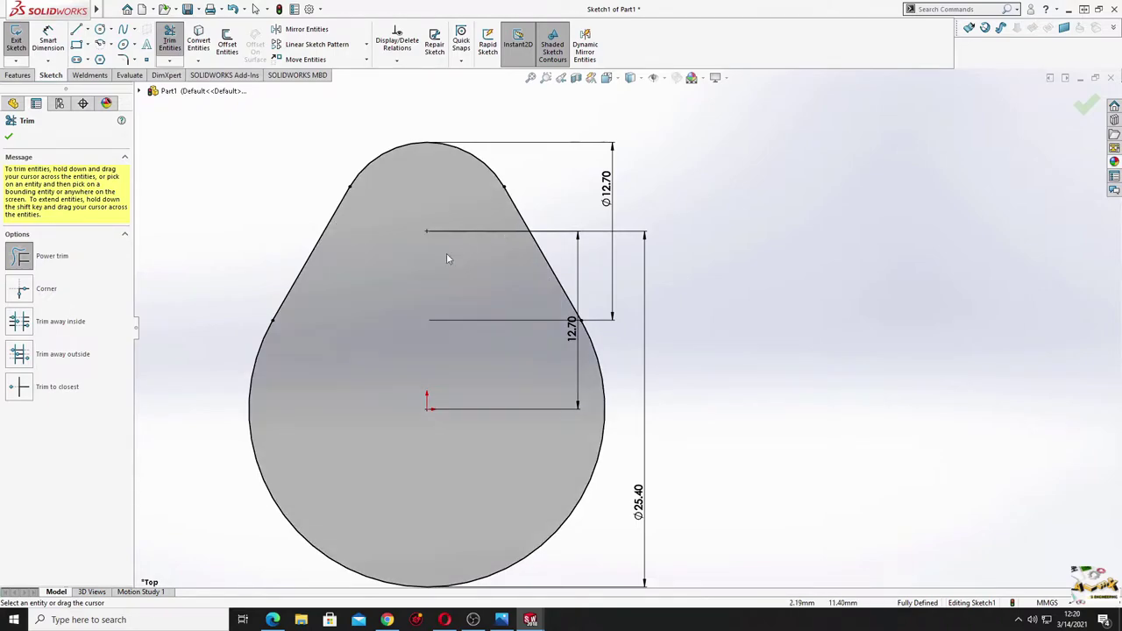
{"action": "left_click", "coordinate": [11, 138]}
{"action": "left_click", "coordinate": [17, 74]}
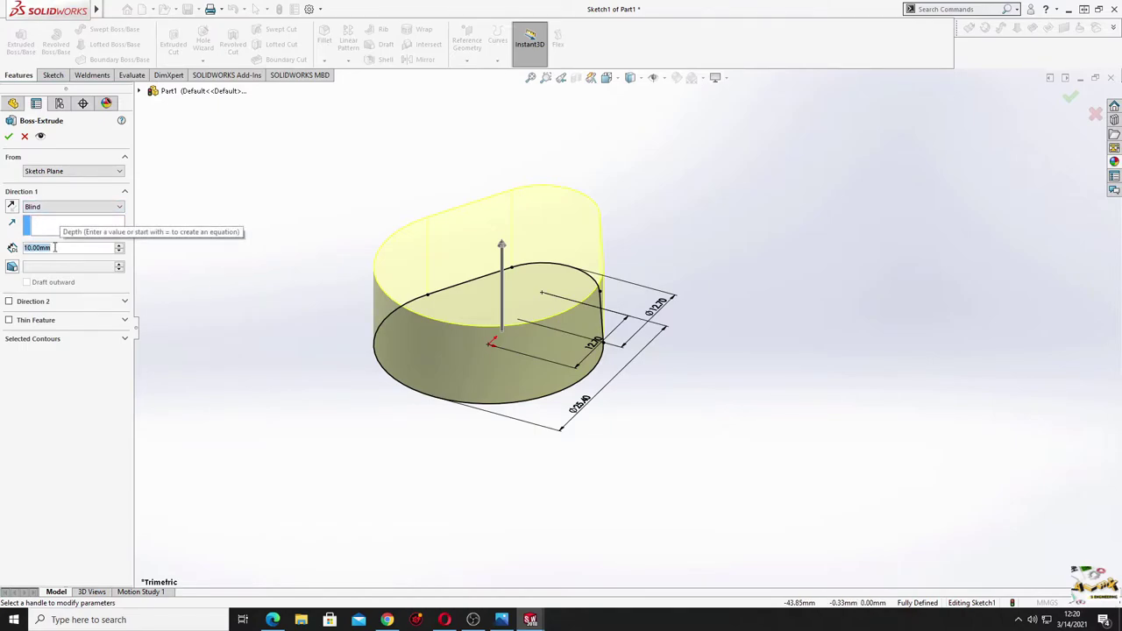
Step: Extrude the cam outline as a Blind boss 7.62 mm deep
{"action": "type", "text": "7."}
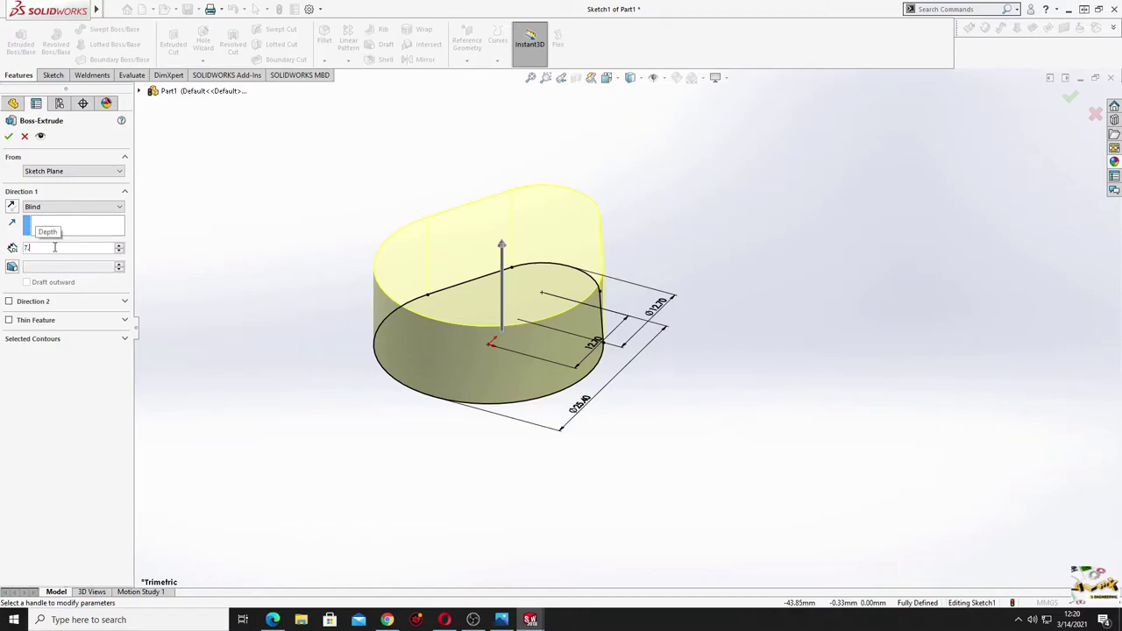
{"action": "type", "text": "62"}
{"action": "key", "text": "Return"}
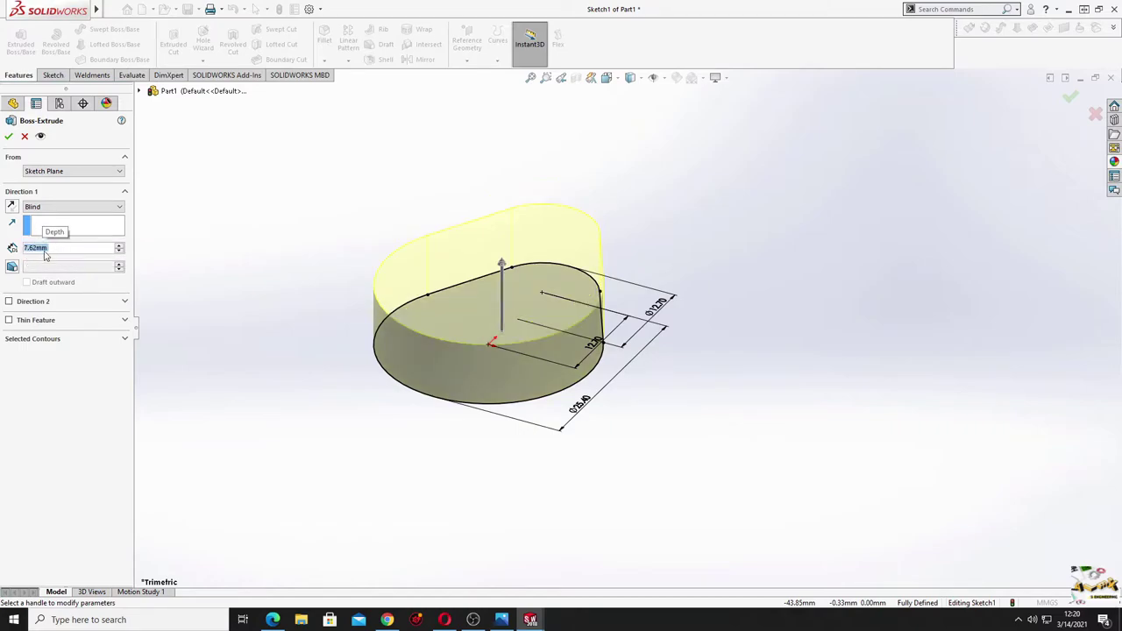
{"action": "left_click", "coordinate": [7, 137]}
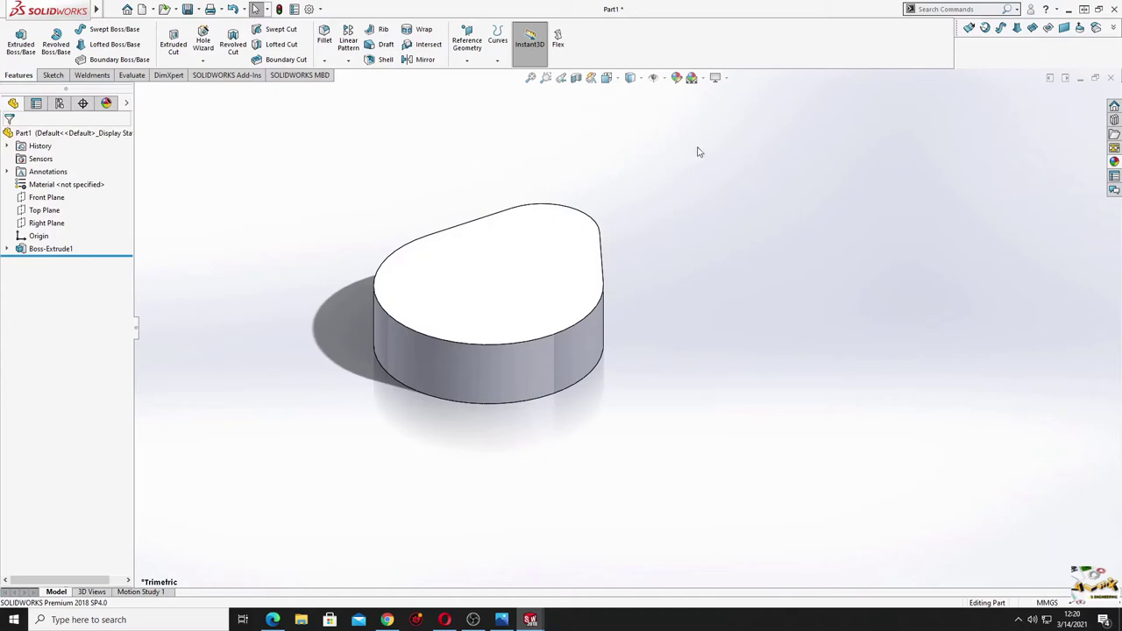
Step: Set the scene background to Plain White and reposition the lobe in view
{"action": "left_click", "coordinate": [703, 77]}
{"action": "left_click", "coordinate": [723, 104]}
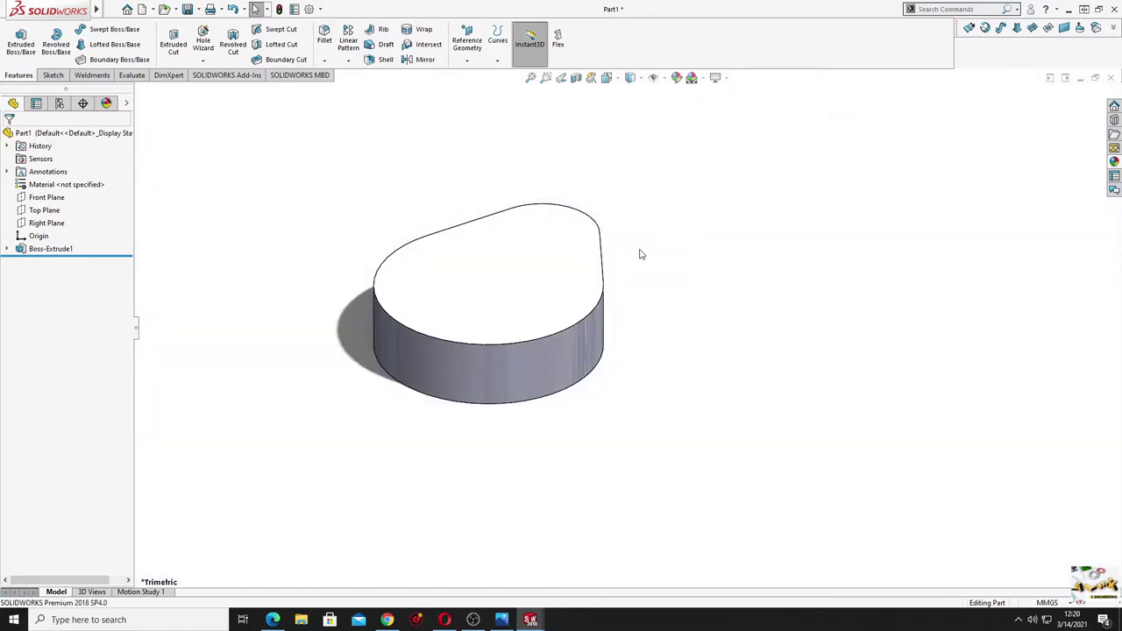
{"action": "middle_click_drag", "start_coordinate": [638, 249], "coordinate": [545, 352]}
{"action": "middle_click_drag", "start_coordinate": [395, 285], "coordinate": [329, 283], "text": "ctrl"}
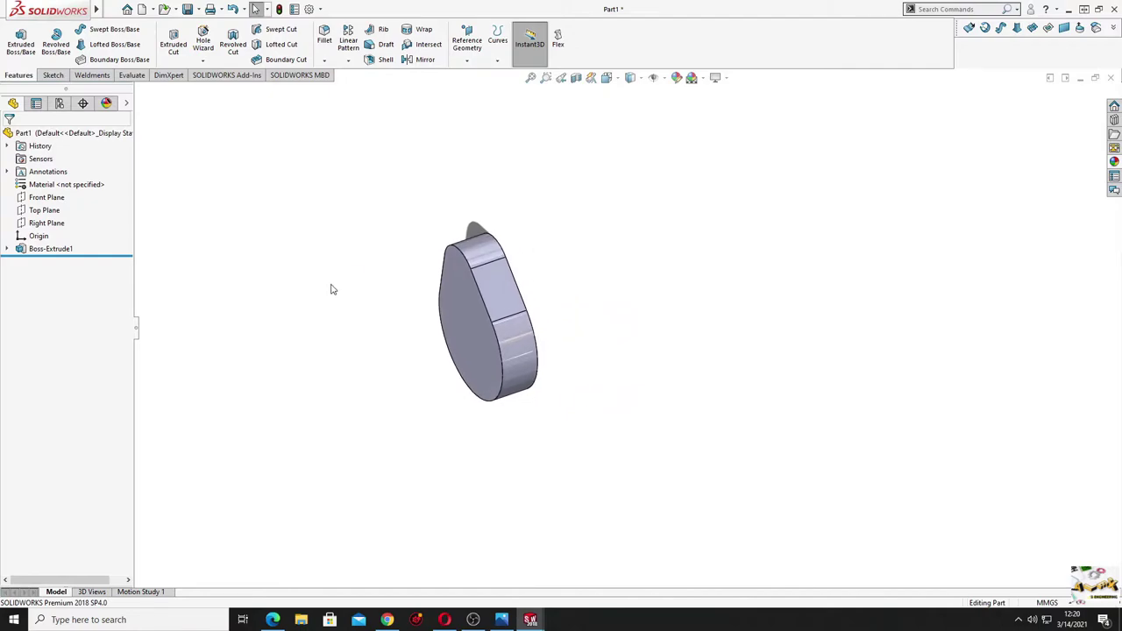
{"action": "key", "text": "z"}
{"action": "middle_click_drag", "start_coordinate": [380, 222], "coordinate": [374, 202], "text": "ctrl"}
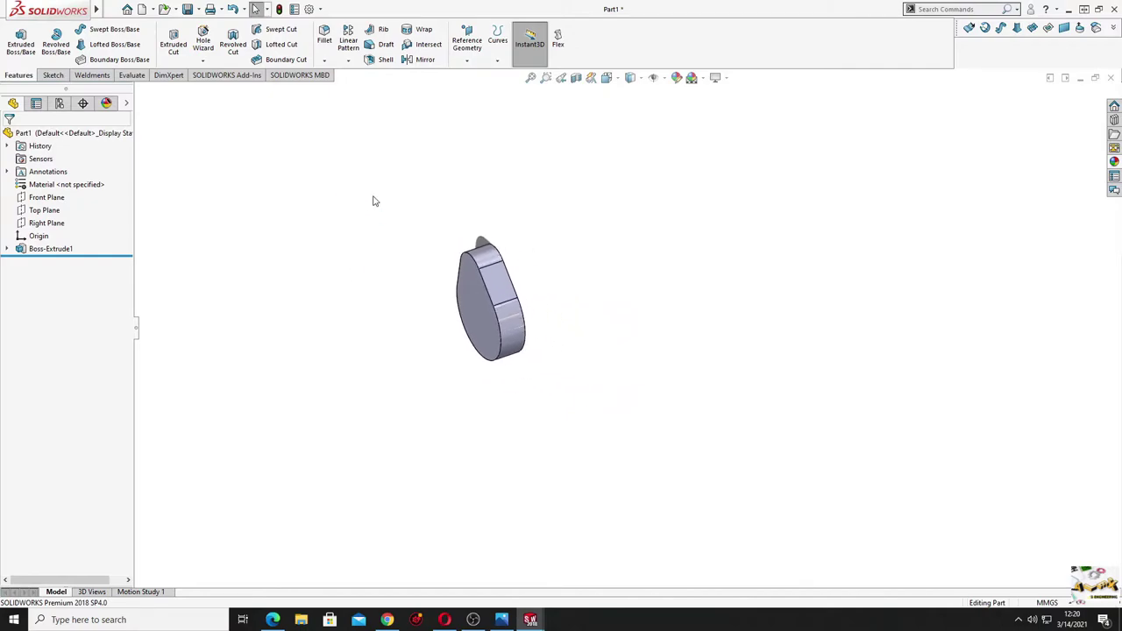
{"action": "left_click", "coordinate": [468, 42]}
Step: Create reference axis Axis1 through the lobe's cylindrical face and select it
{"action": "left_click", "coordinate": [478, 88]}
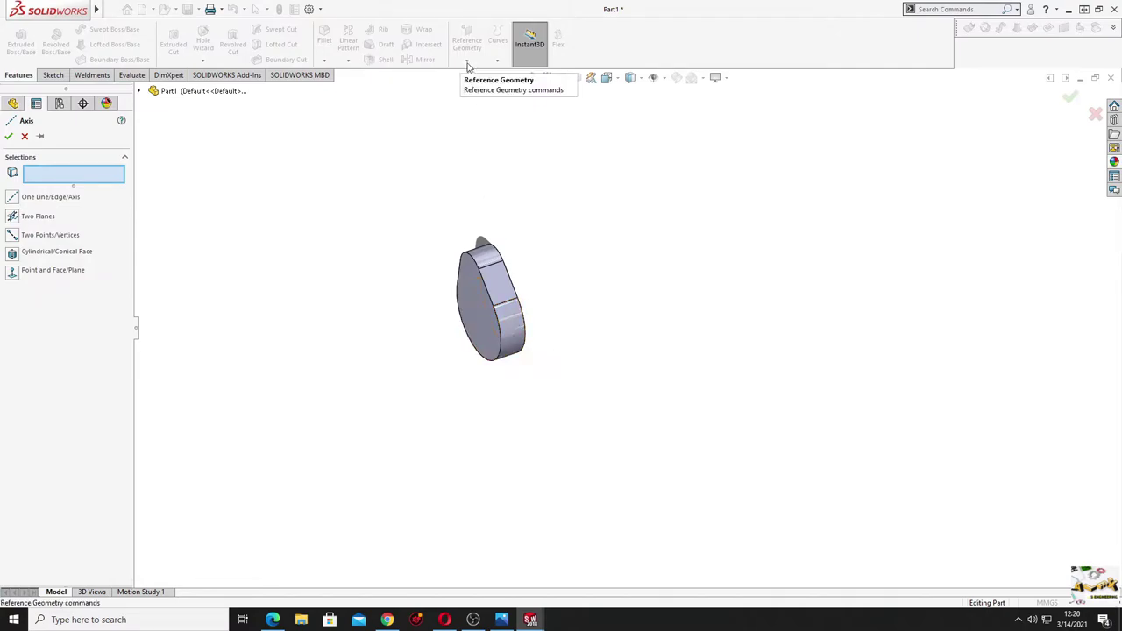
{"action": "left_click", "coordinate": [512, 333]}
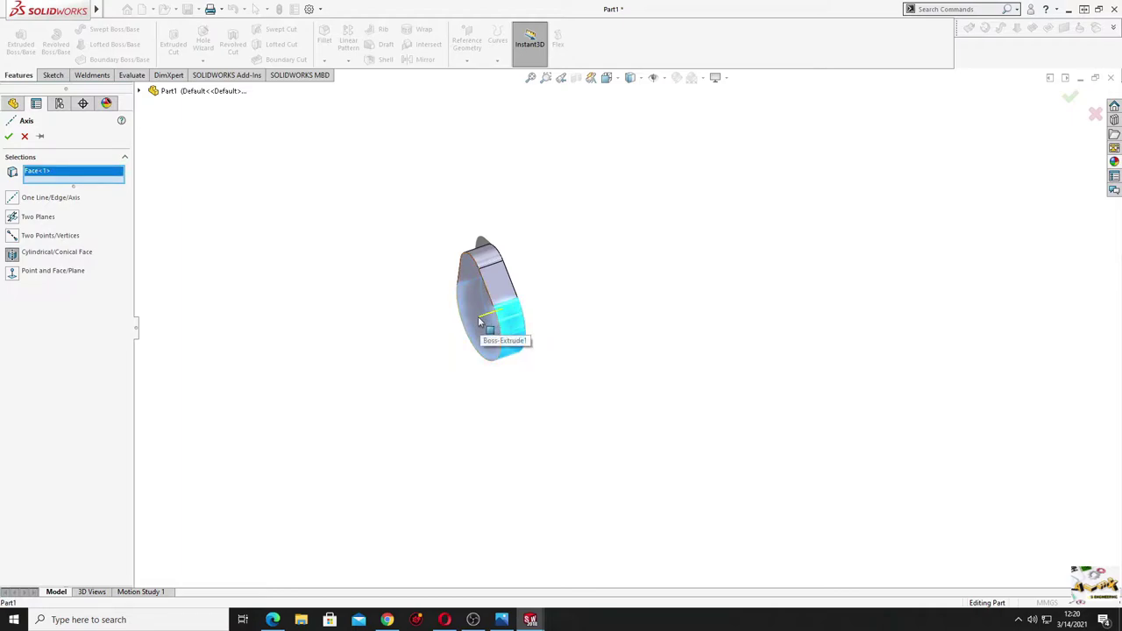
{"action": "left_click", "coordinate": [9, 136]}
{"action": "left_click", "coordinate": [432, 326]}
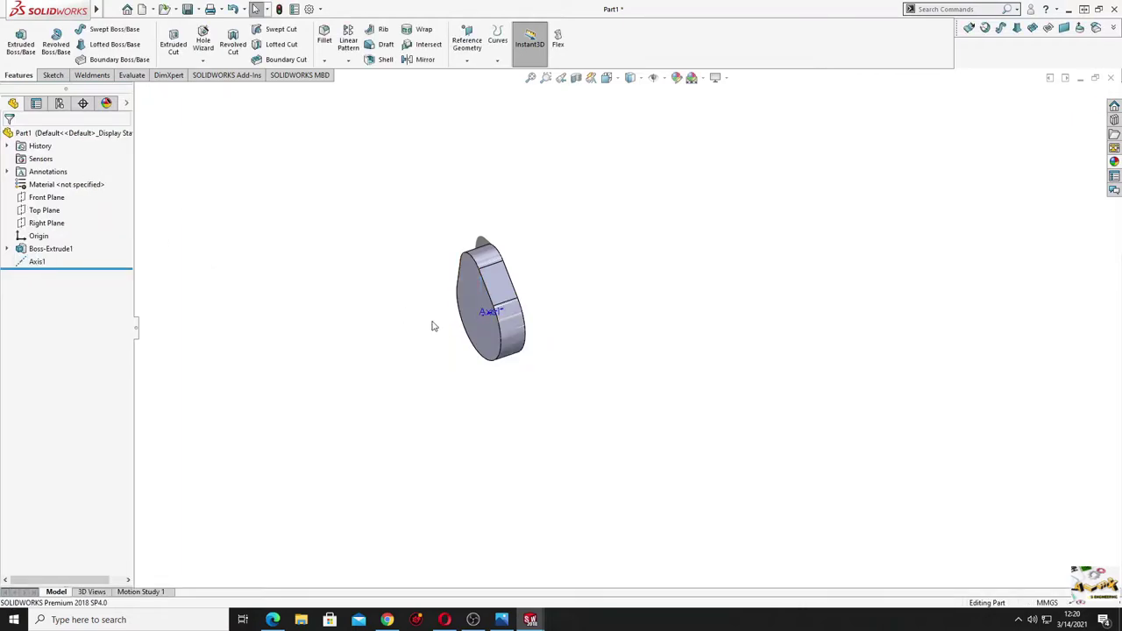
{"action": "left_click", "coordinate": [482, 320]}
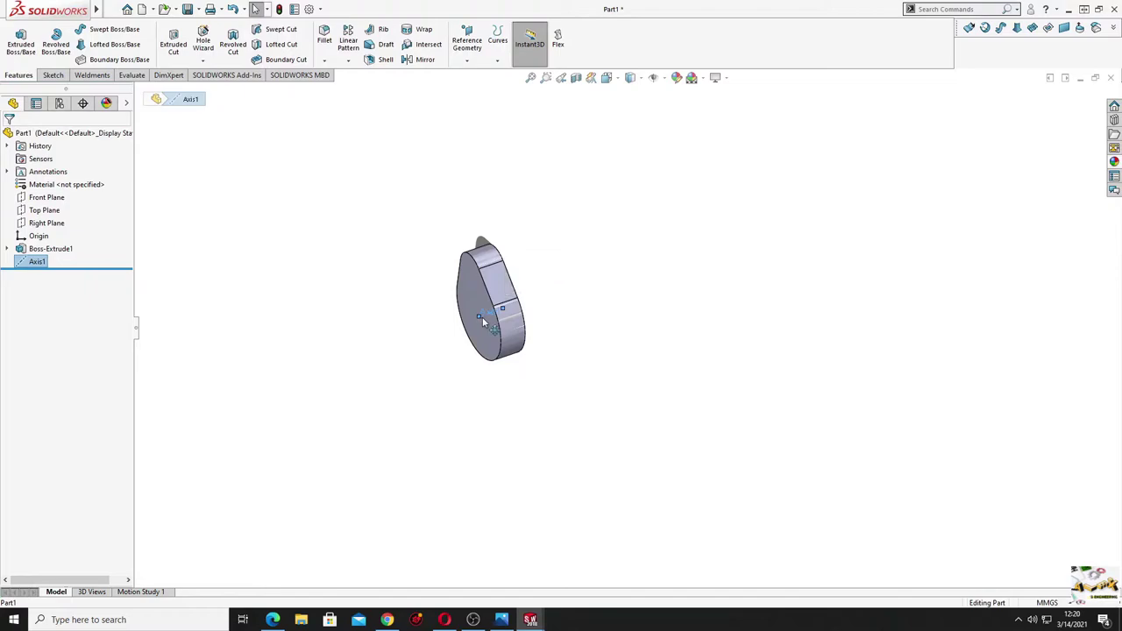
{"action": "scroll", "coordinate": [482, 316], "scroll_direction": "down", "scroll_amount": 4}
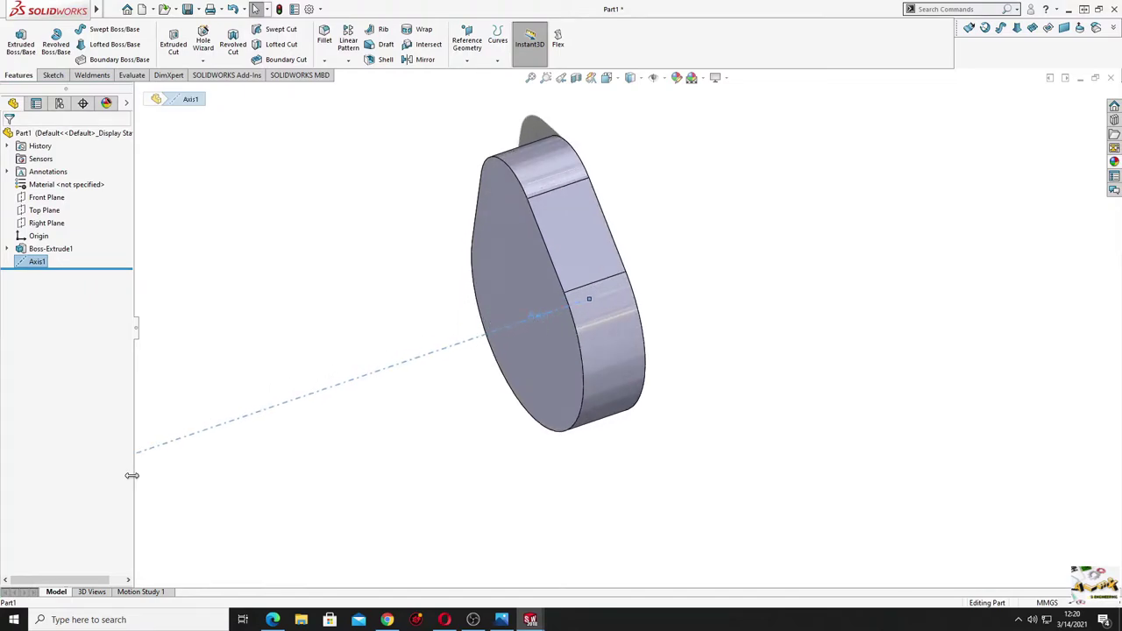
{"action": "scroll", "coordinate": [413, 413], "scroll_direction": "up", "scroll_amount": 4}
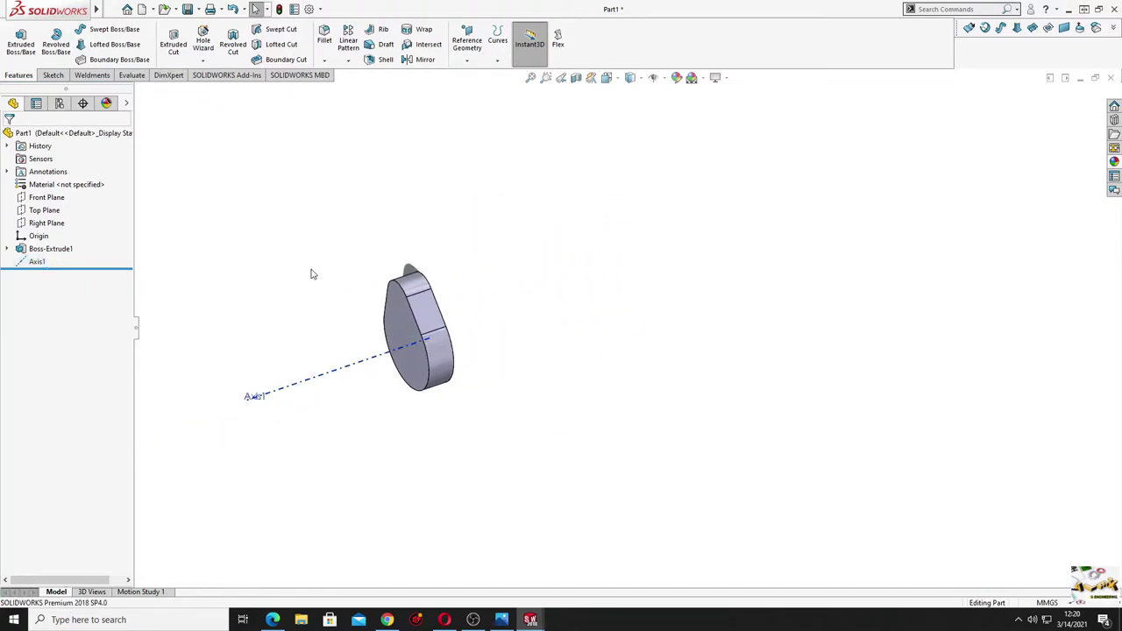
Step: Linearly pattern the Boss-Extrude1 body along Axis1: 2 instances at 53.34 mm spacing
{"action": "left_click", "coordinate": [348, 41]}
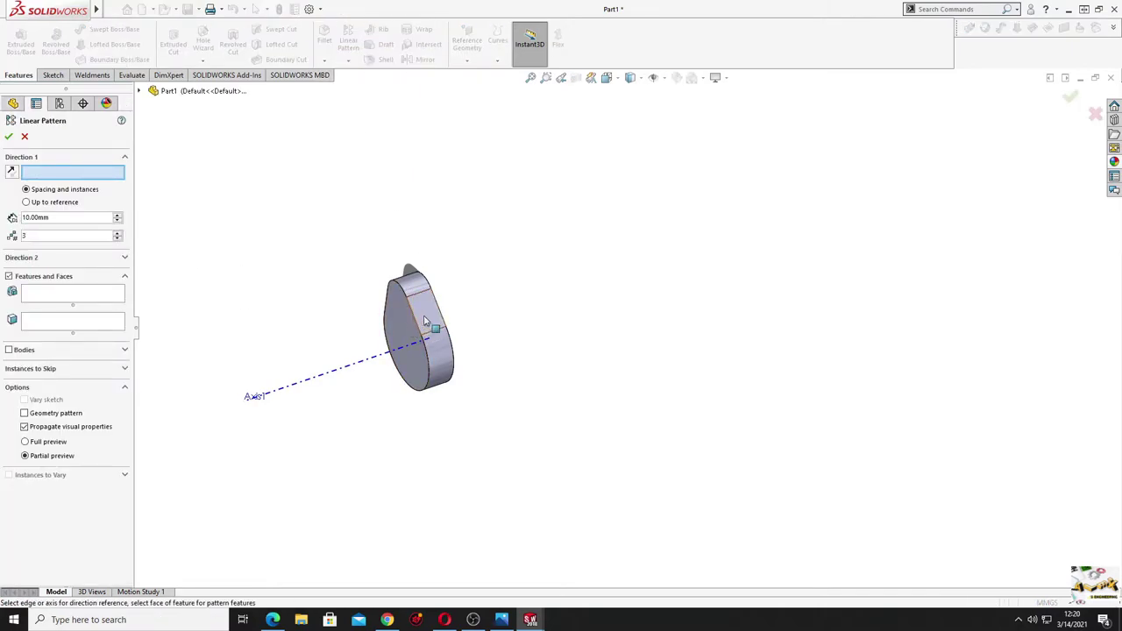
{"action": "left_click", "coordinate": [359, 366]}
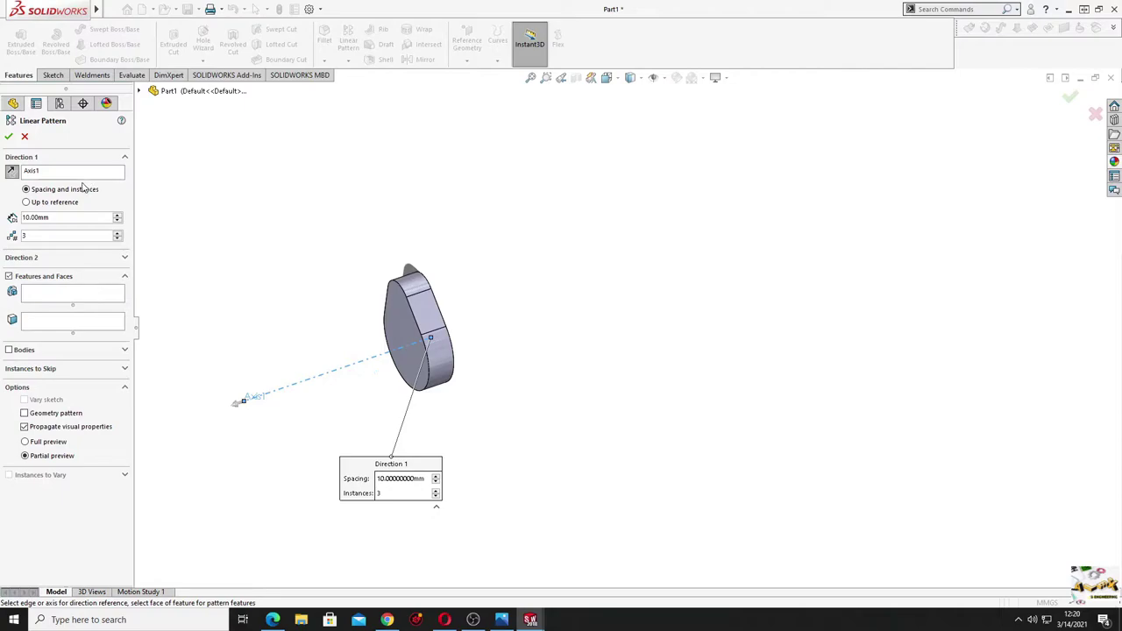
{"action": "left_click", "coordinate": [90, 296]}
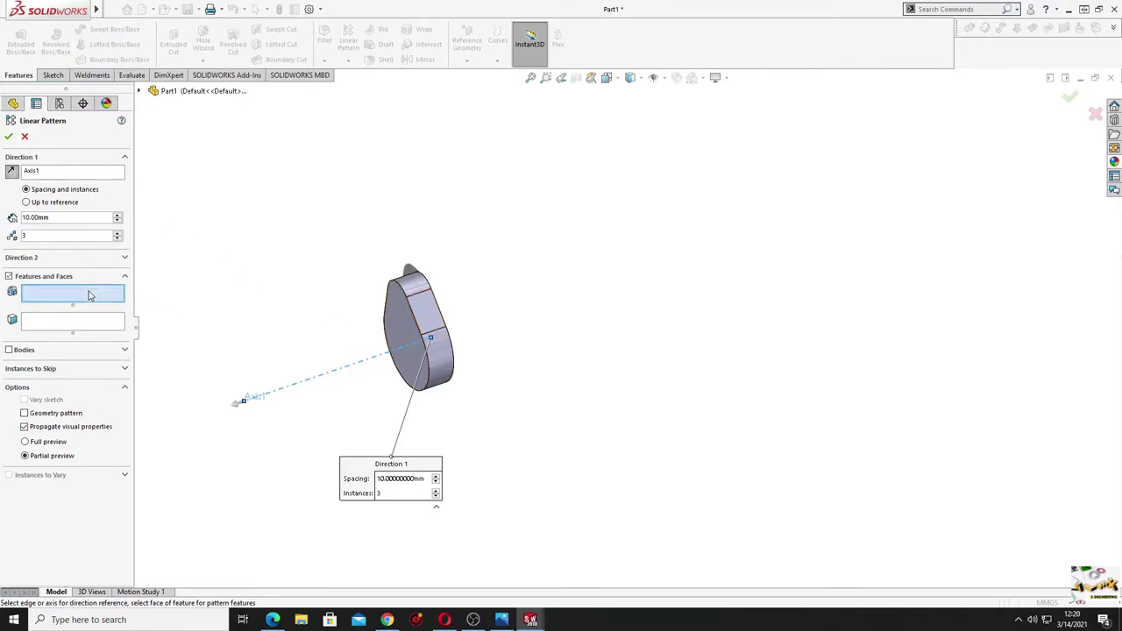
{"action": "left_click", "coordinate": [9, 350]}
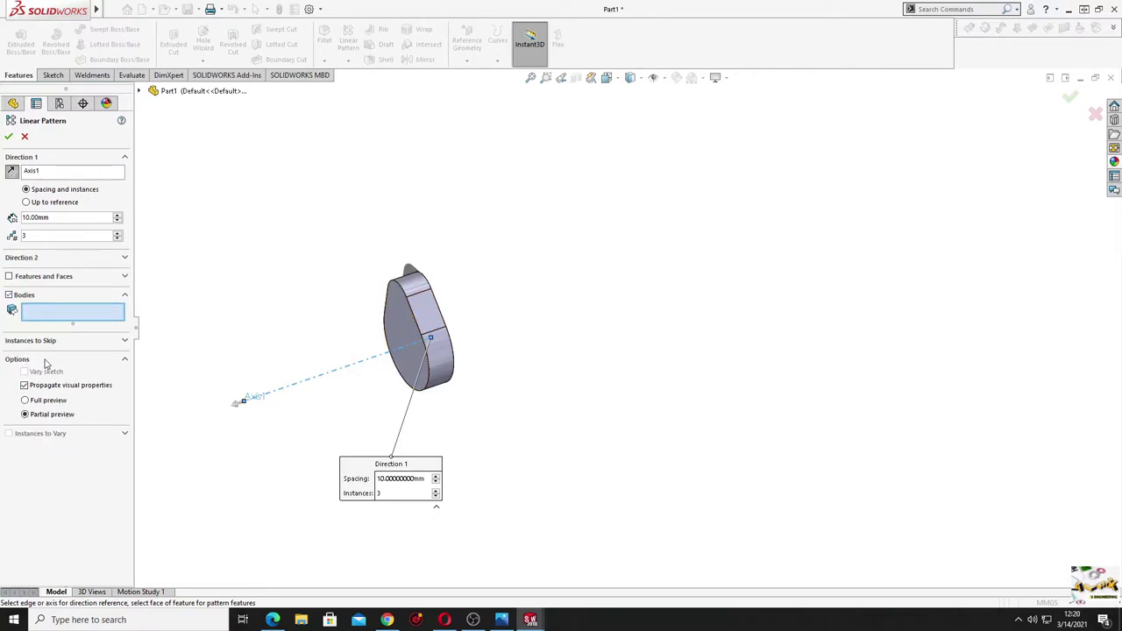
{"action": "left_click", "coordinate": [427, 313]}
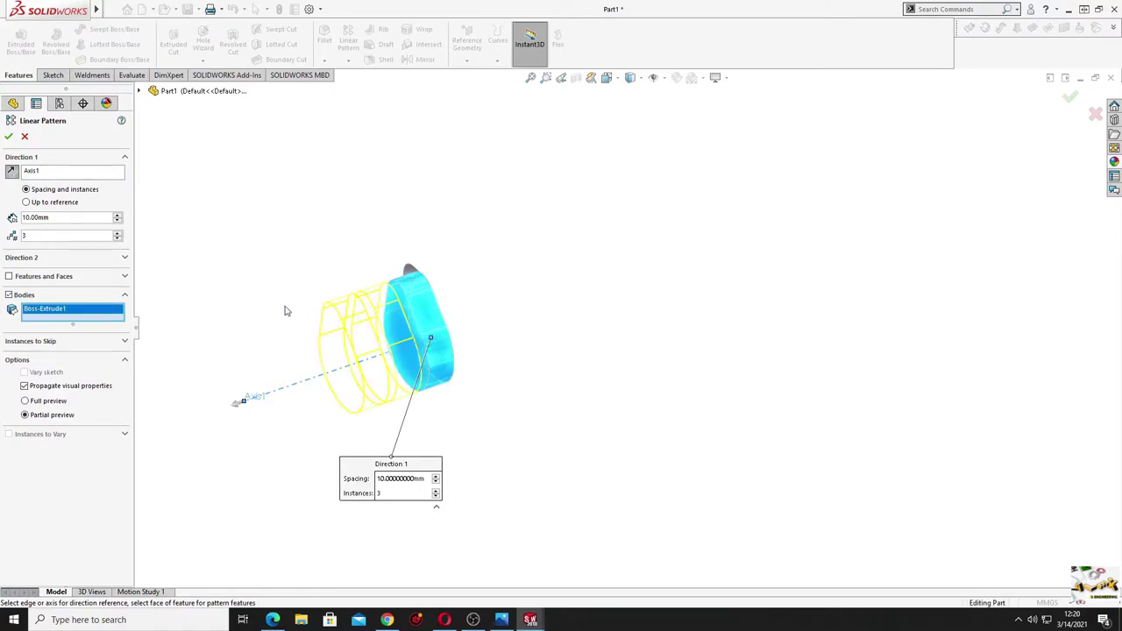
{"action": "type", "text": "2"}
{"action": "left_click", "coordinate": [65, 217]}
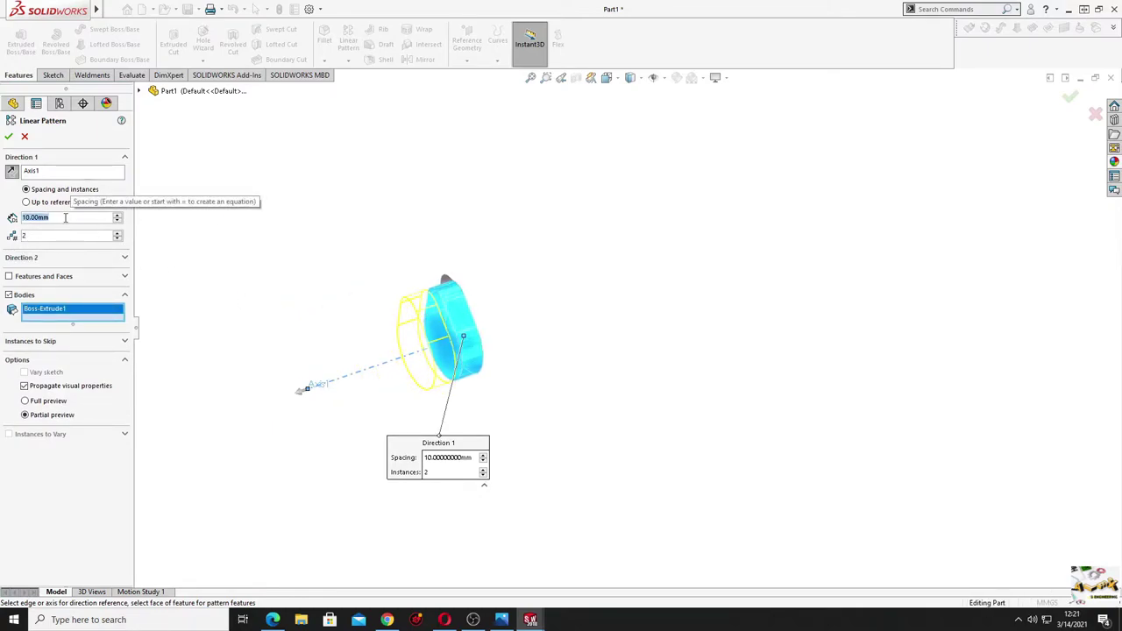
{"action": "type", "text": "53"}
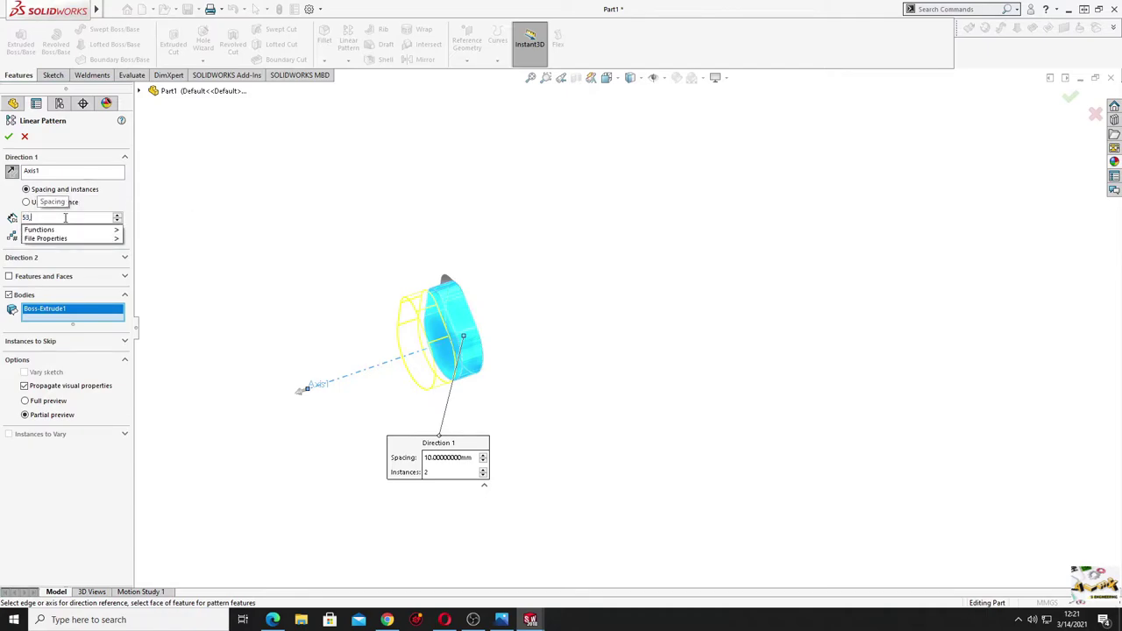
{"action": "type", "text": ".34"}
{"action": "key", "text": "Return"}
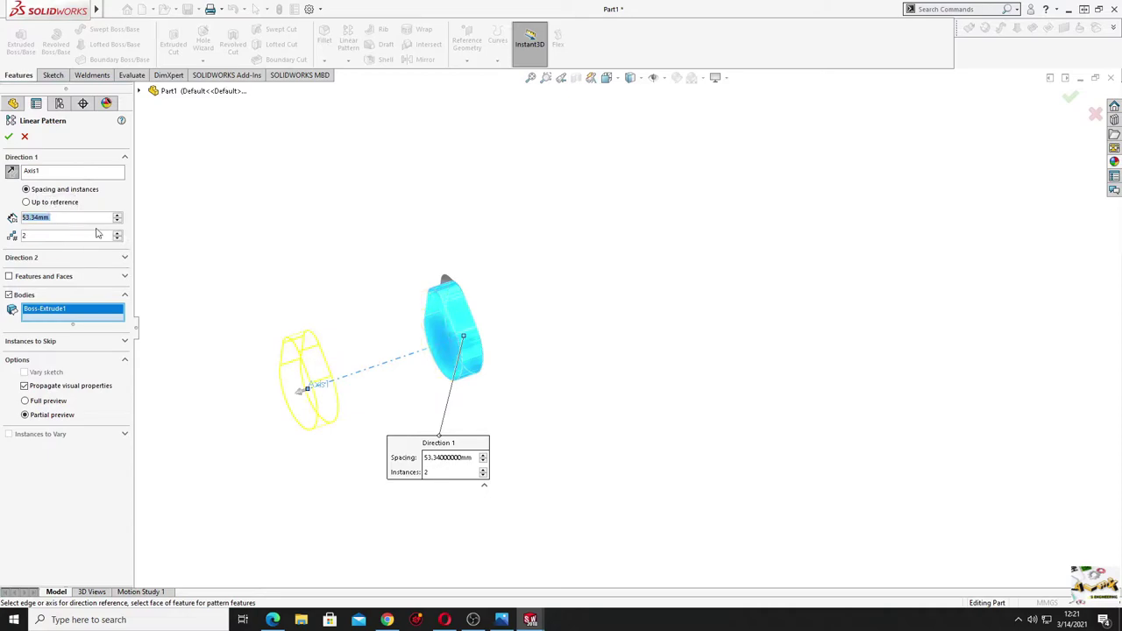
Step: Confirm the linear pattern and open Insert > Features > Move/Copy Body
{"action": "left_click", "coordinate": [8, 137]}
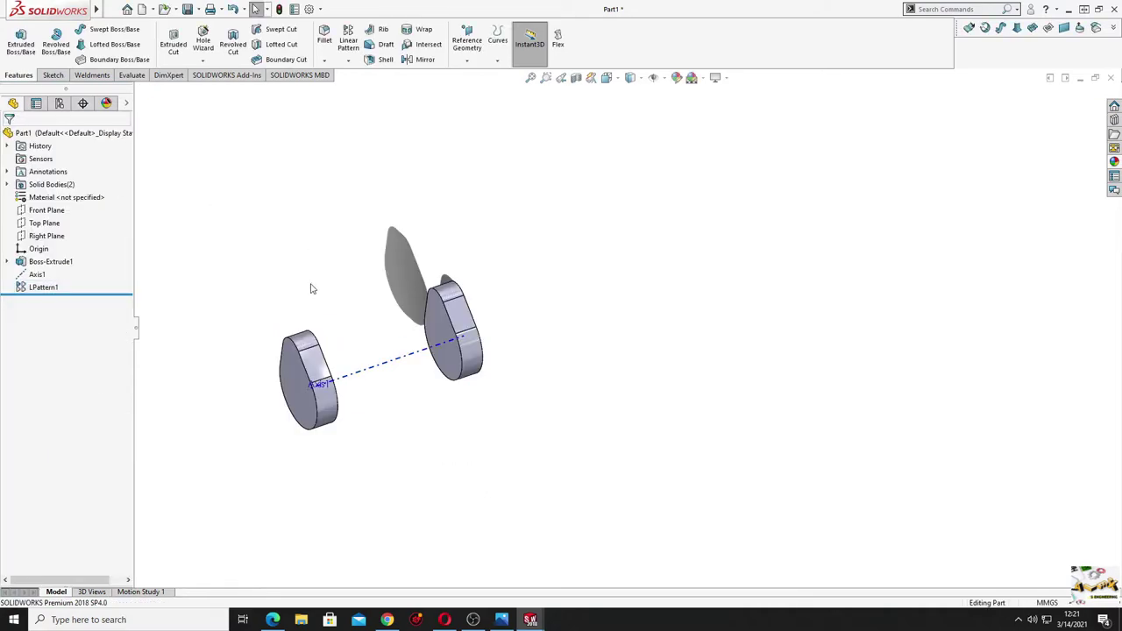
{"action": "middle_click_drag", "start_coordinate": [319, 291], "coordinate": [391, 282], "text": "ctrl"}
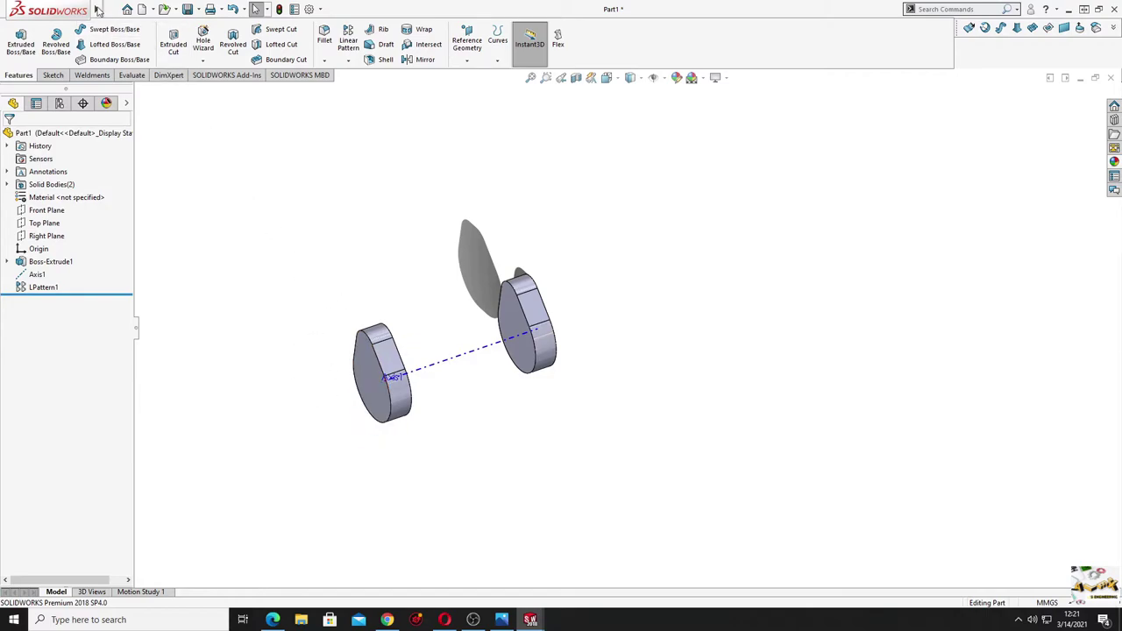
{"action": "mouse_move", "coordinate": [99, 8]}
{"action": "left_click", "coordinate": [179, 9]}
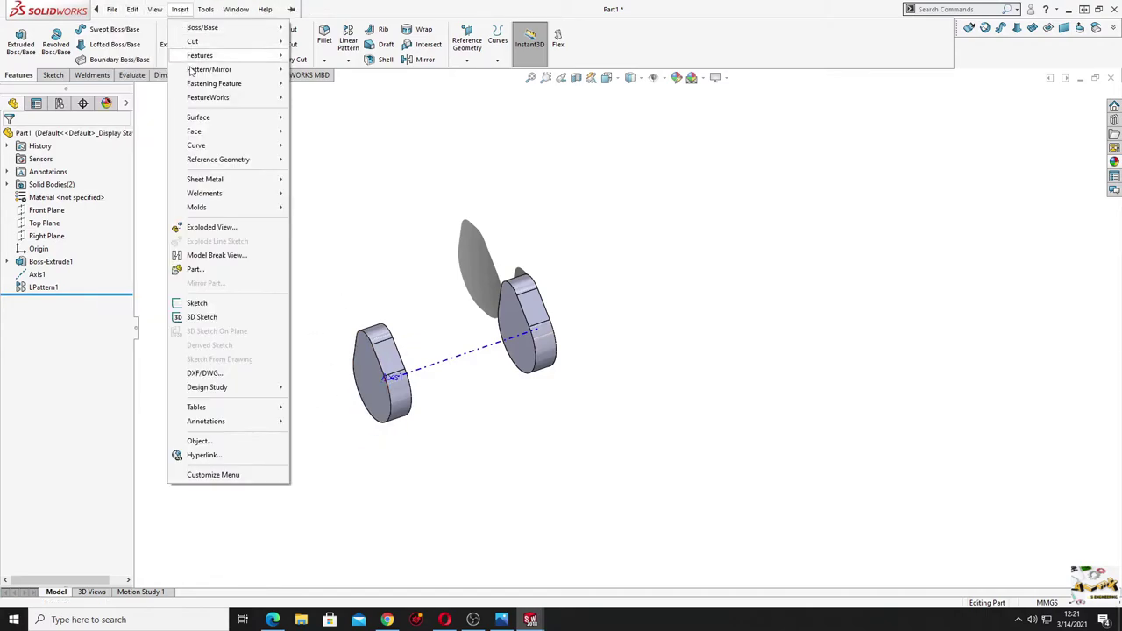
{"action": "mouse_move", "coordinate": [219, 56]}
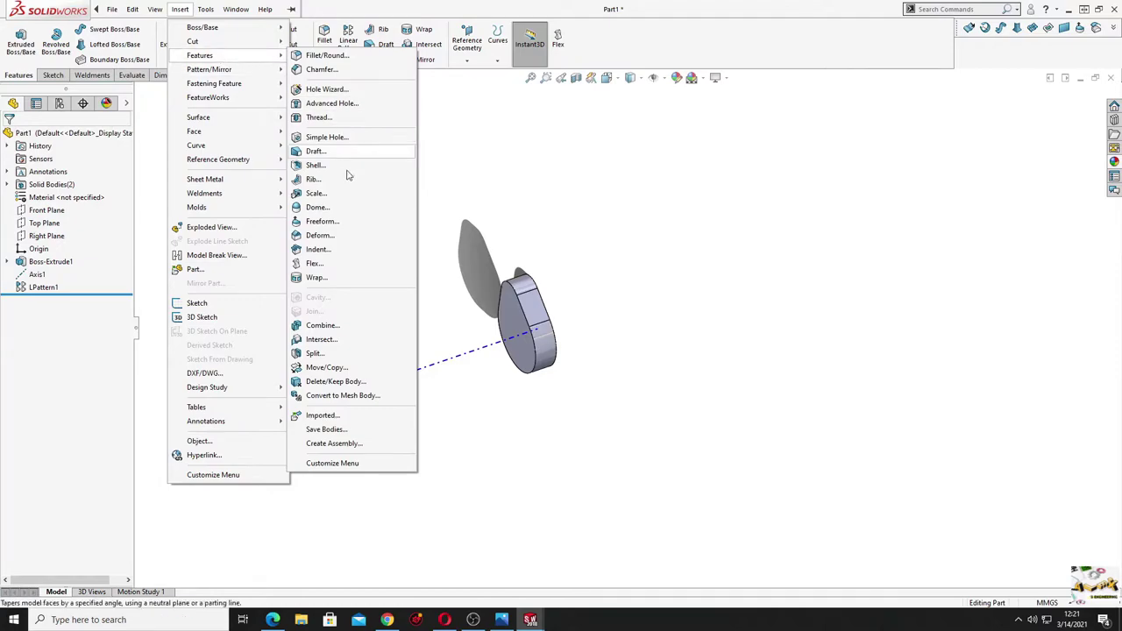
{"action": "left_click", "coordinate": [347, 368]}
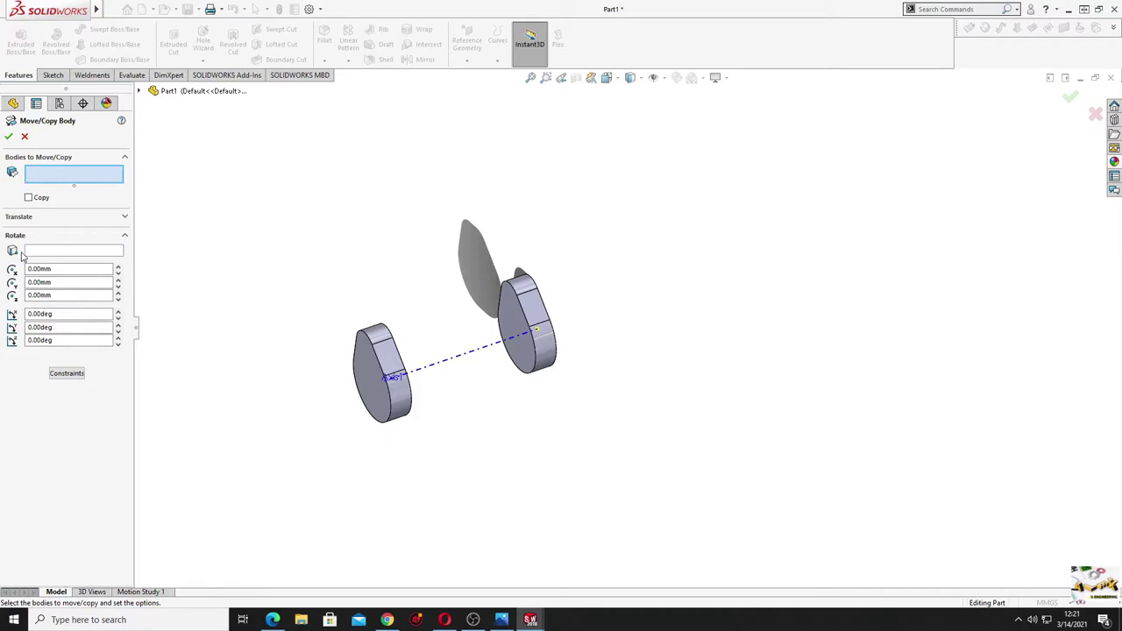
Step: Rotate the patterned lobe body 180° about Axis1
{"action": "left_click", "coordinate": [77, 252]}
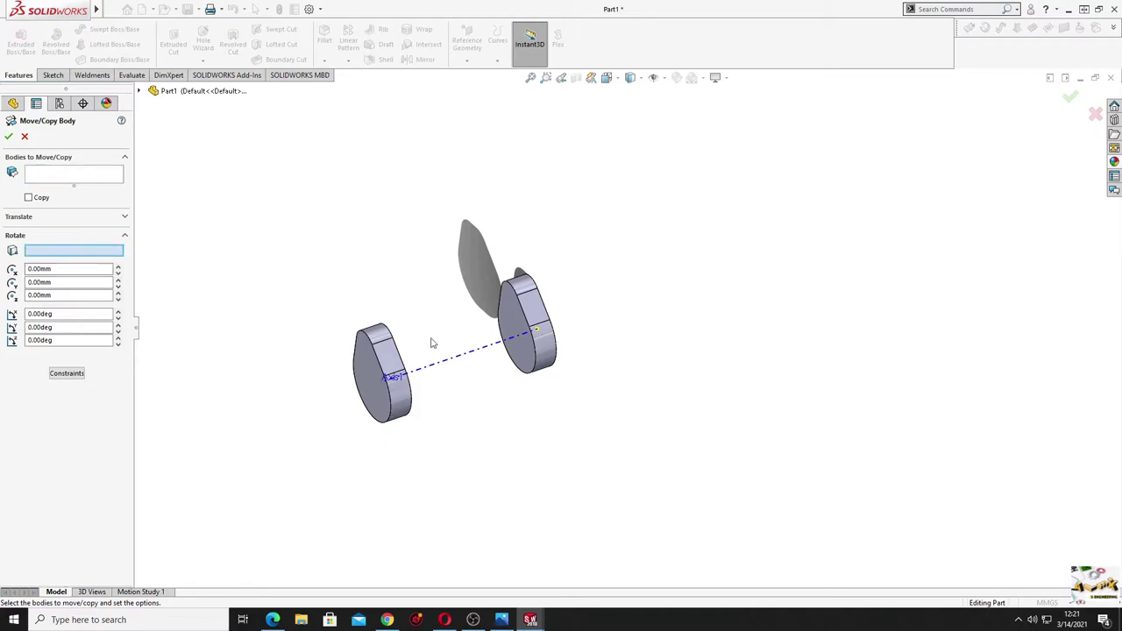
{"action": "left_click", "coordinate": [451, 365]}
{"action": "left_click", "coordinate": [76, 178]}
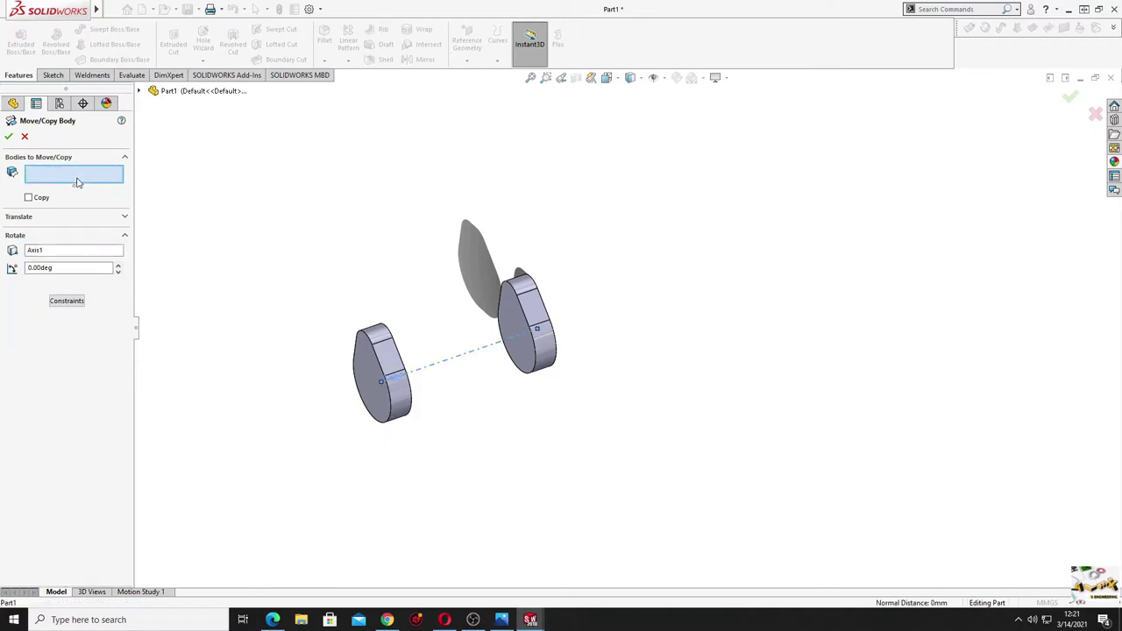
{"action": "left_click", "coordinate": [385, 357]}
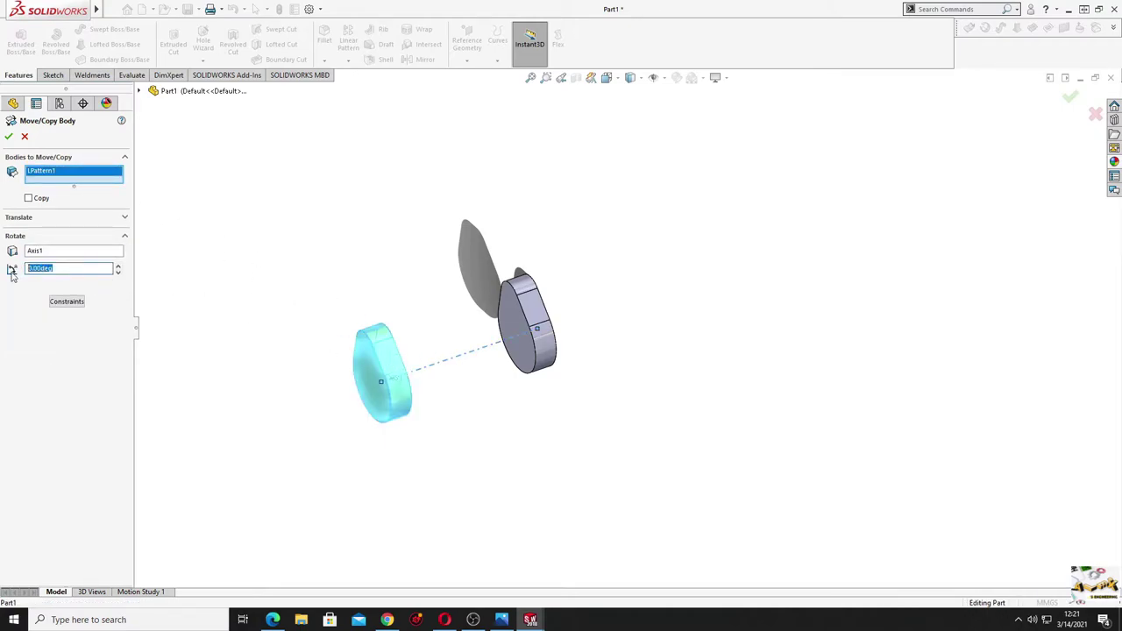
{"action": "type", "text": "180"}
{"action": "key", "text": "Return"}
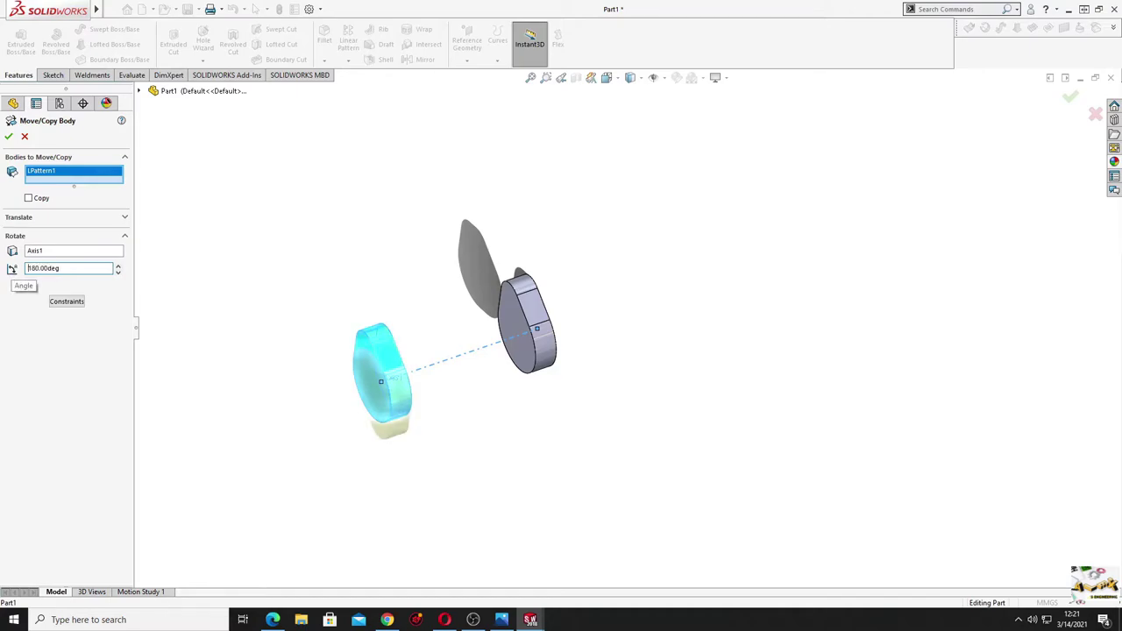
{"action": "middle_click_drag", "start_coordinate": [255, 407], "coordinate": [395, 457]}
Step: Accept the 180° lobe rotation, then reorient the view and select Axis1 for the pattern
{"action": "left_click", "coordinate": [9, 137]}
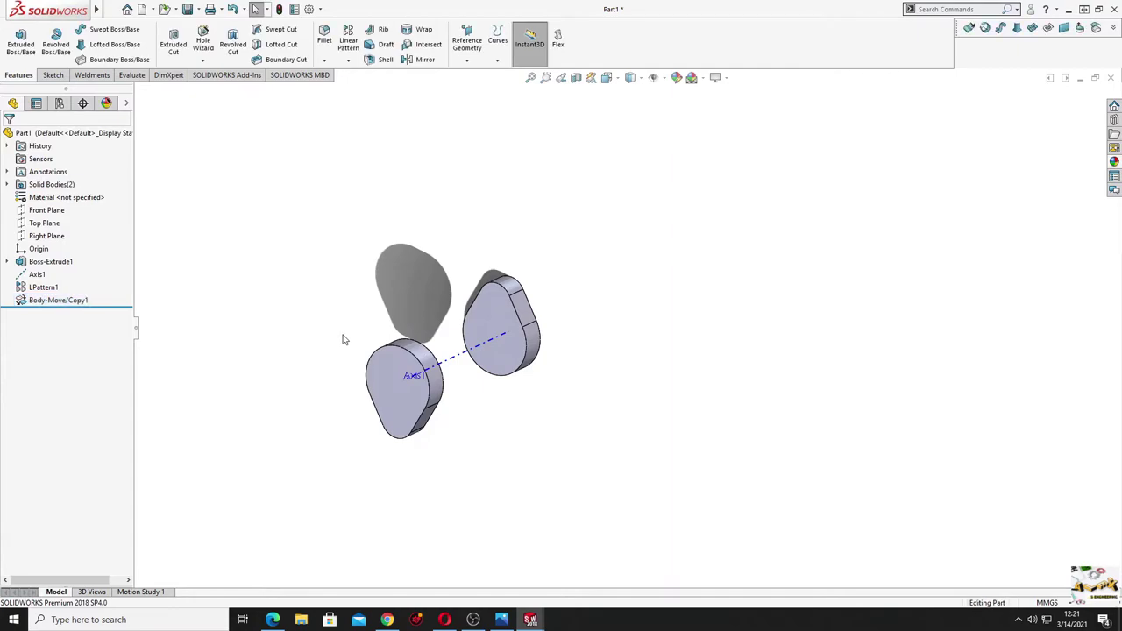
{"action": "mouse_move", "coordinate": [343, 338]}
{"action": "middle_mouse_down"}
{"action": "mouse_move", "coordinate": [304, 334]}
{"action": "mouse_move", "coordinate": [280, 356]}
{"action": "mouse_move", "coordinate": [325, 333]}
{"action": "mouse_move", "coordinate": [355, 336]}
{"action": "middle_mouse_up"}
{"action": "middle_click_drag", "start_coordinate": [464, 337], "coordinate": [505, 322], "text": "ctrl"}
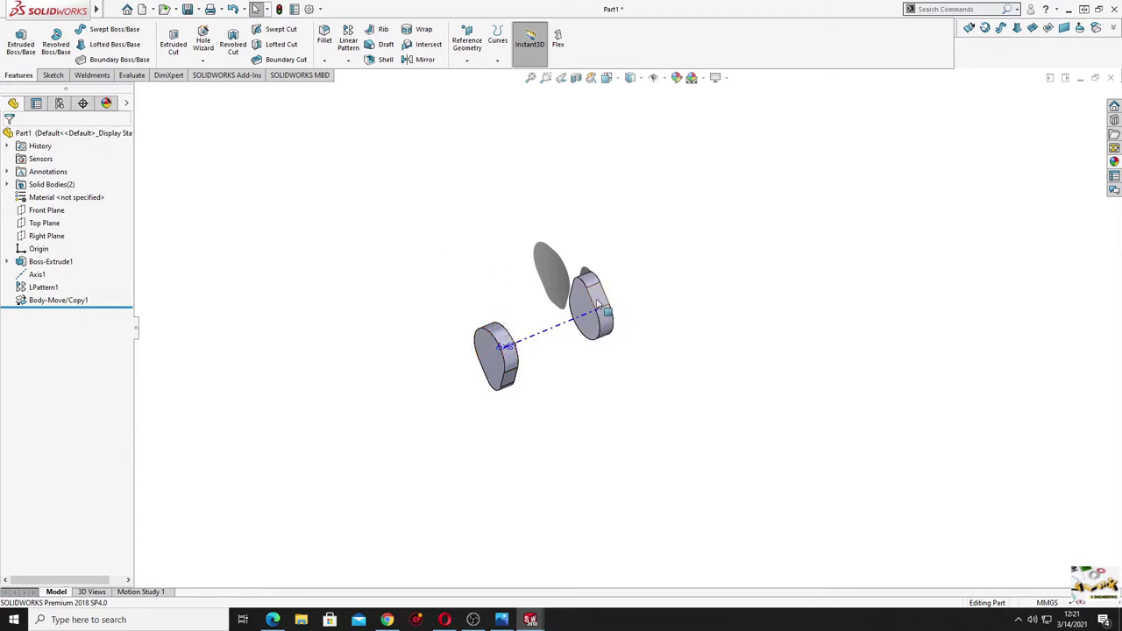
{"action": "left_click", "coordinate": [503, 352]}
Step: Pattern both lobe bodies along Axis1 with 3 instances at 146.05 mm spacing
{"action": "left_click", "coordinate": [348, 40]}
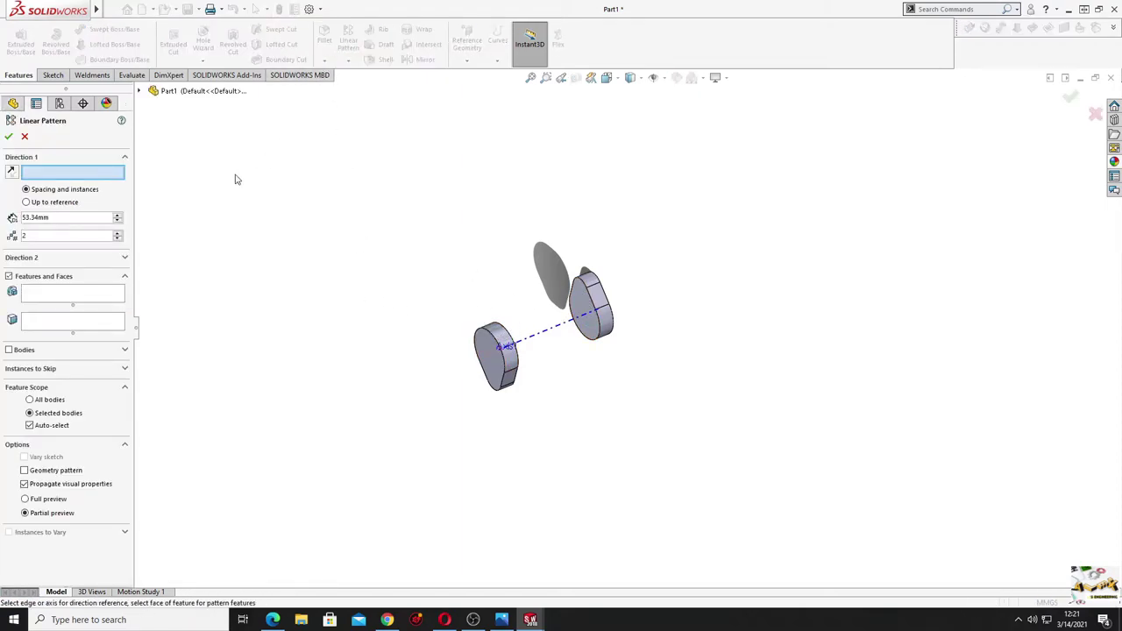
{"action": "left_click", "coordinate": [546, 337]}
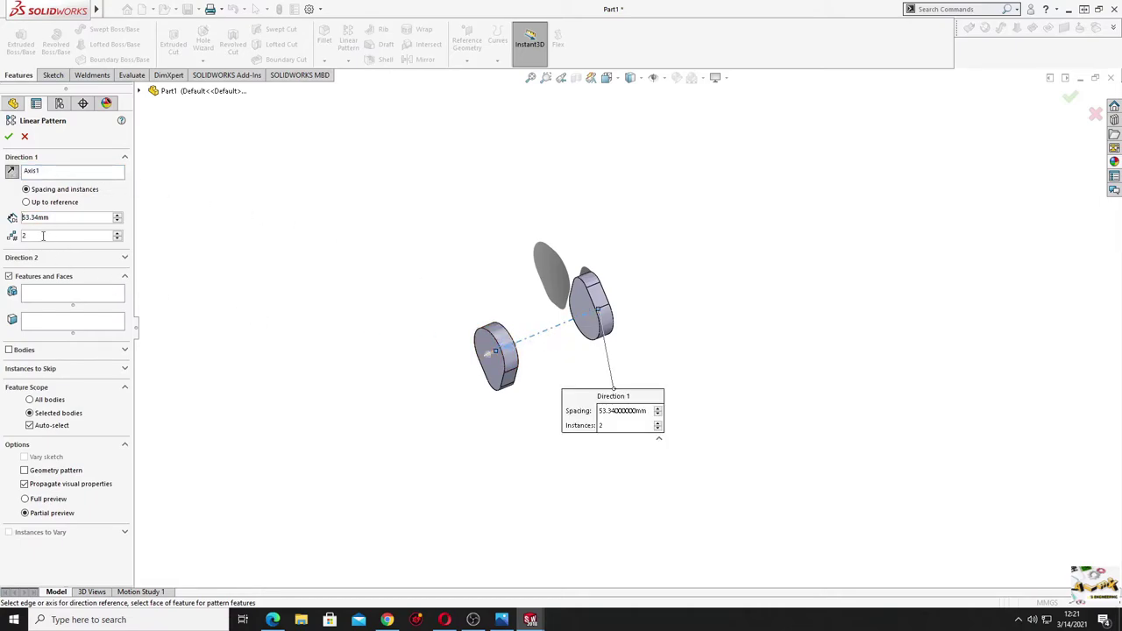
{"action": "left_click", "coordinate": [117, 232]}
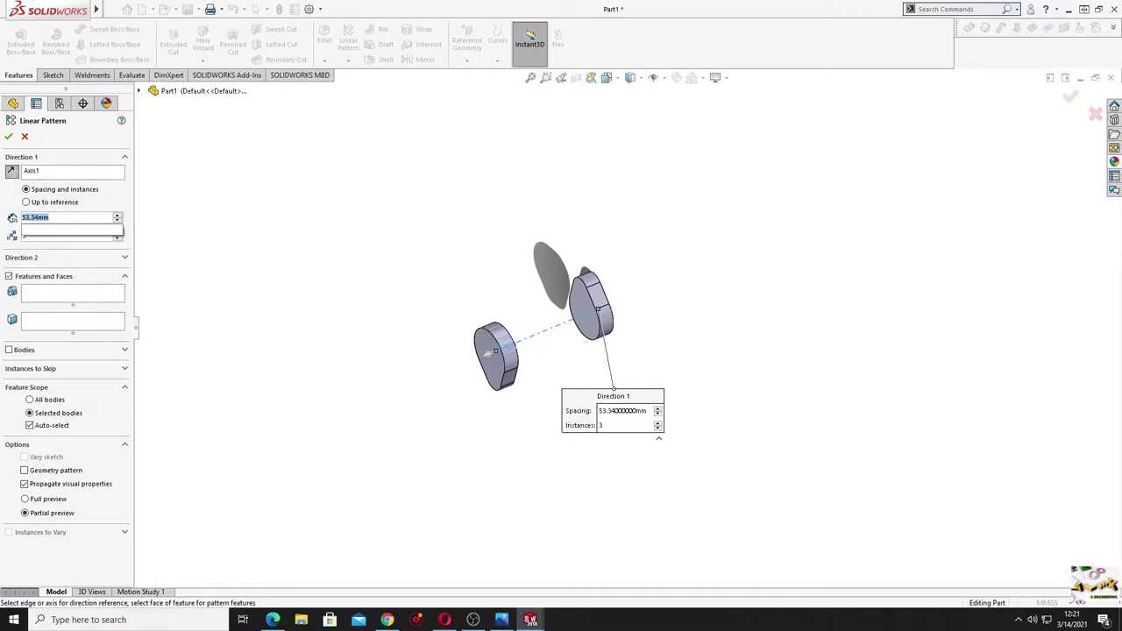
{"action": "type", "text": "146.05"}
{"action": "key", "text": "Return"}
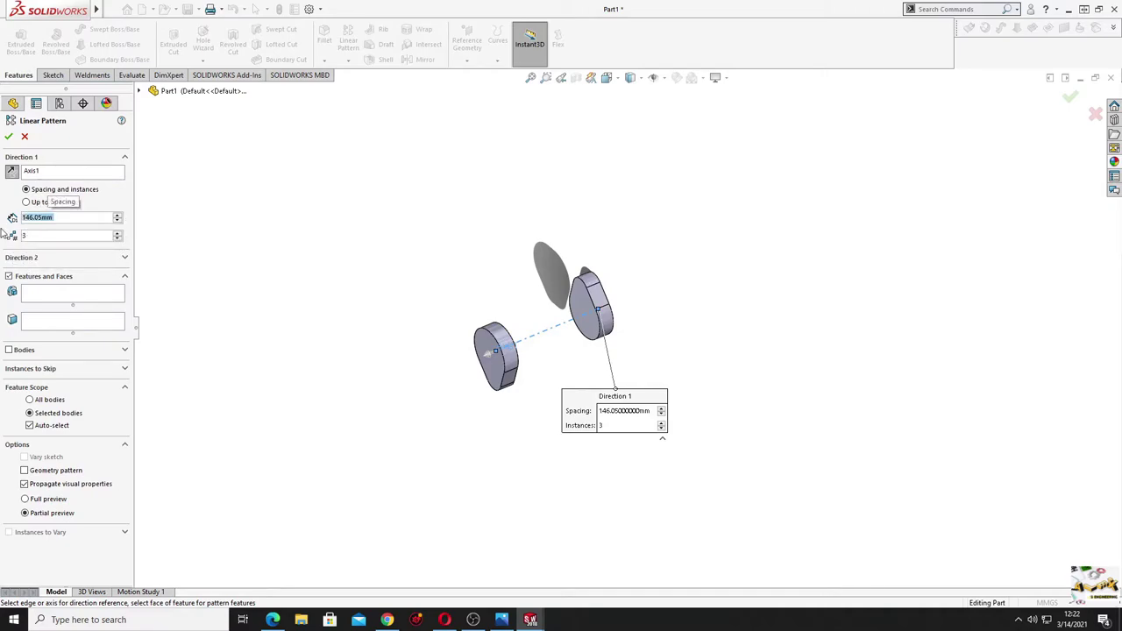
{"action": "left_click", "coordinate": [9, 349]}
{"action": "left_click", "coordinate": [496, 357]}
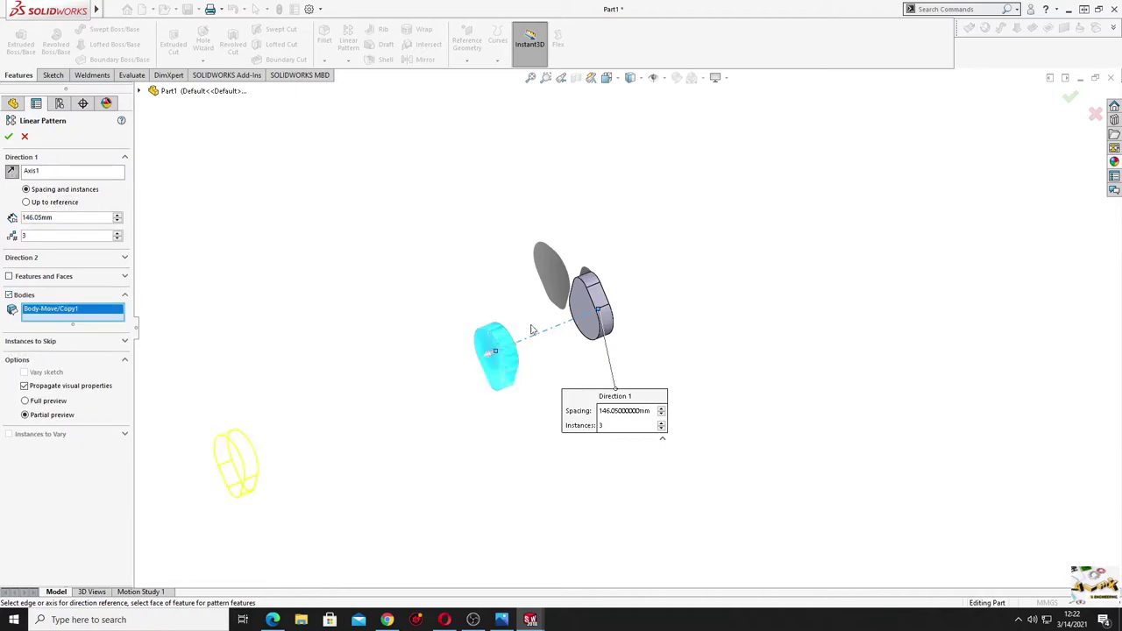
{"action": "left_click", "coordinate": [596, 304]}
{"action": "scroll", "coordinate": [345, 380], "scroll_direction": "up", "scroll_amount": 5}
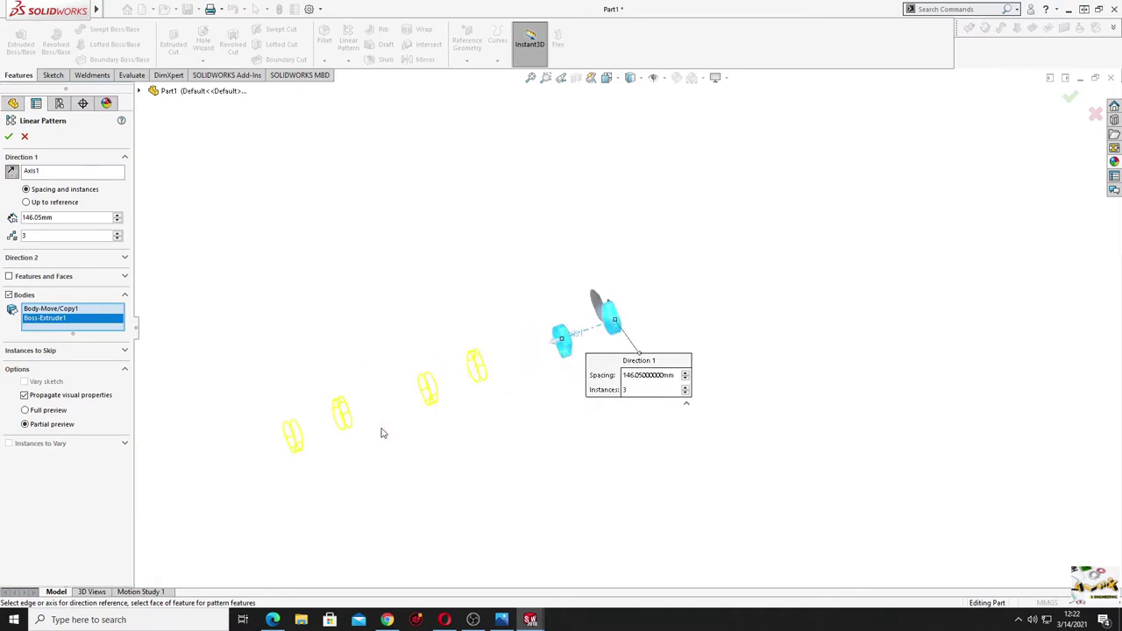
{"action": "scroll", "coordinate": [368, 427], "scroll_direction": "down", "scroll_amount": 1}
{"action": "key", "text": "Return"}
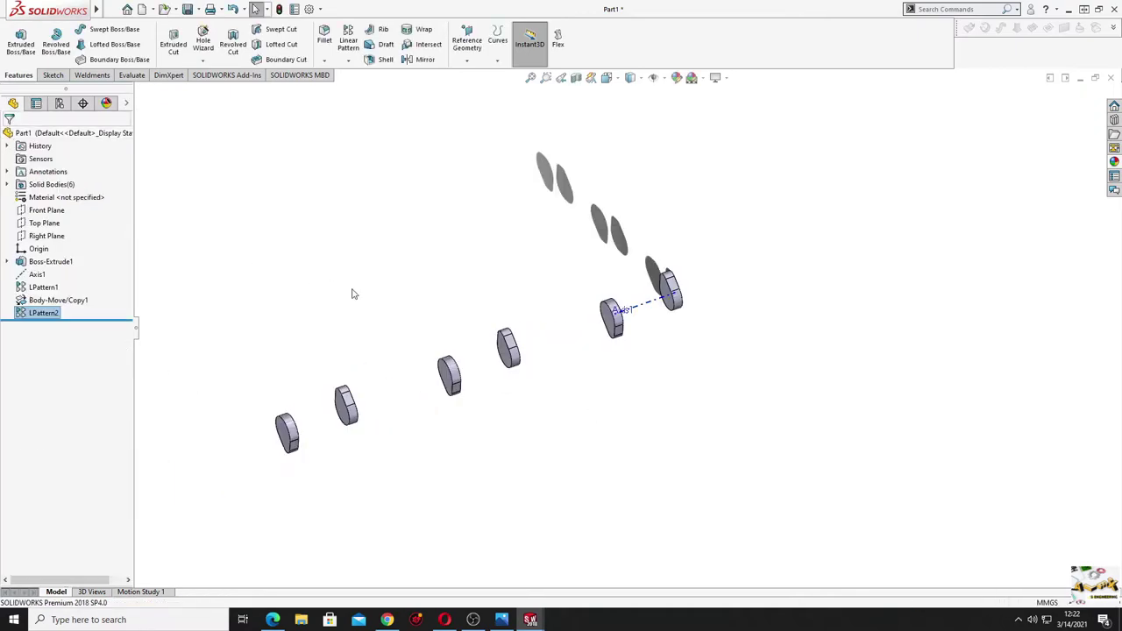
{"action": "mouse_move", "coordinate": [383, 333]}
{"action": "middle_mouse_down"}
{"action": "mouse_move", "coordinate": [554, 360]}
{"action": "mouse_move", "coordinate": [475, 378]}
{"action": "middle_mouse_up"}
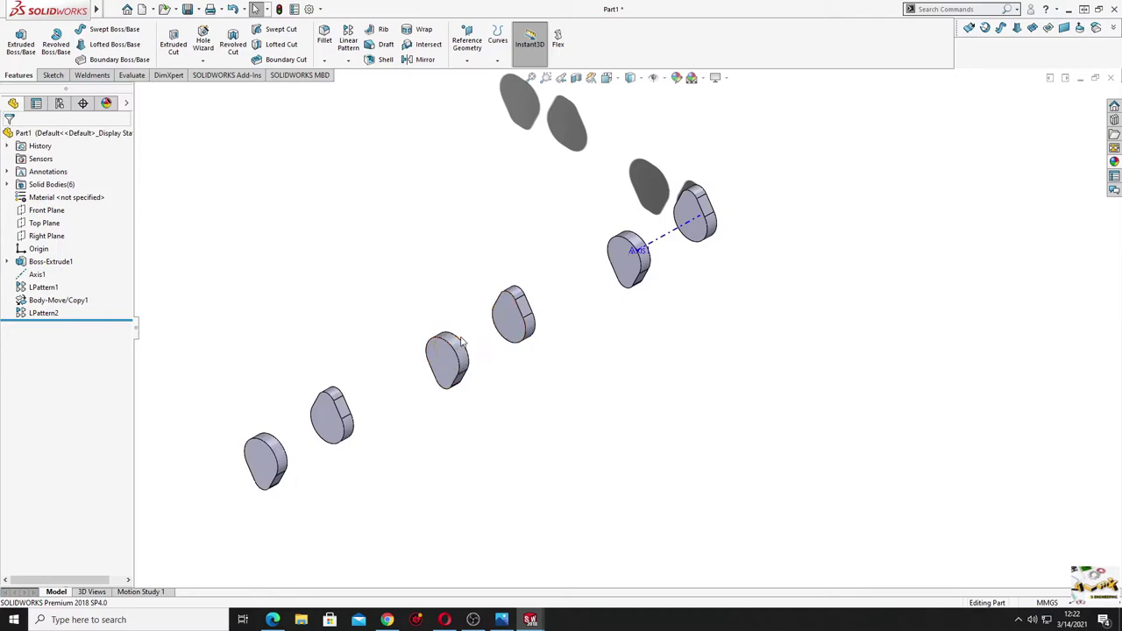
{"action": "middle_click_drag", "start_coordinate": [465, 342], "coordinate": [478, 335]}
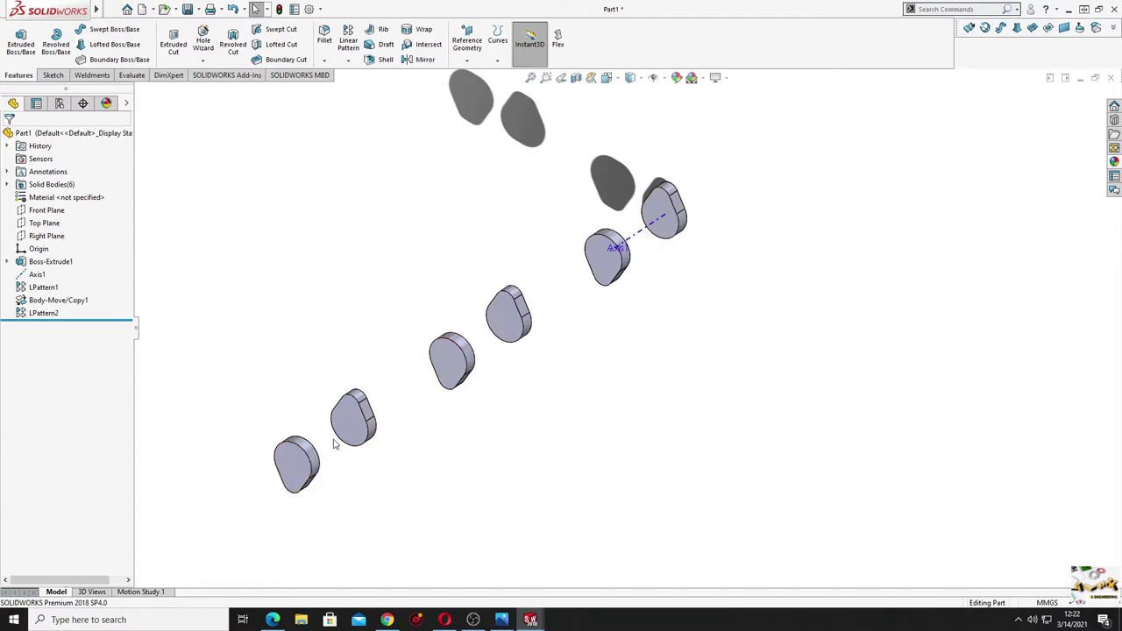
{"action": "middle_click_drag", "start_coordinate": [343, 455], "coordinate": [339, 447]}
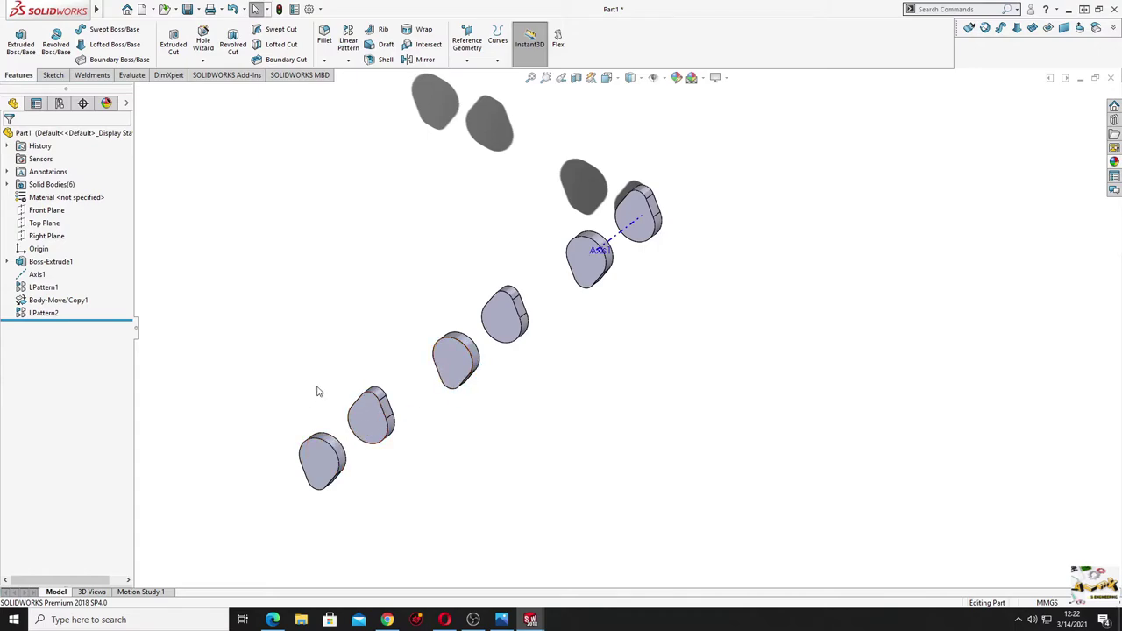
{"action": "mouse_move", "coordinate": [100, 9]}
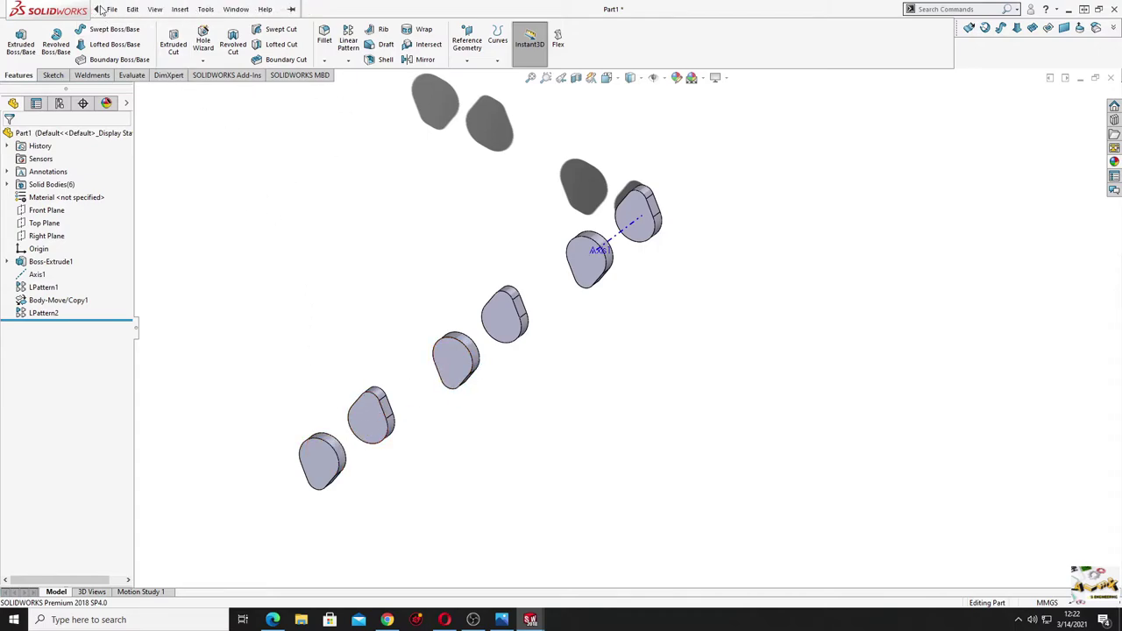
Step: In Move/Copy Body, select lobes LPattern2[1] and LPattern2[3] and set Axis1 as rotation axis
{"action": "left_click", "coordinate": [180, 9]}
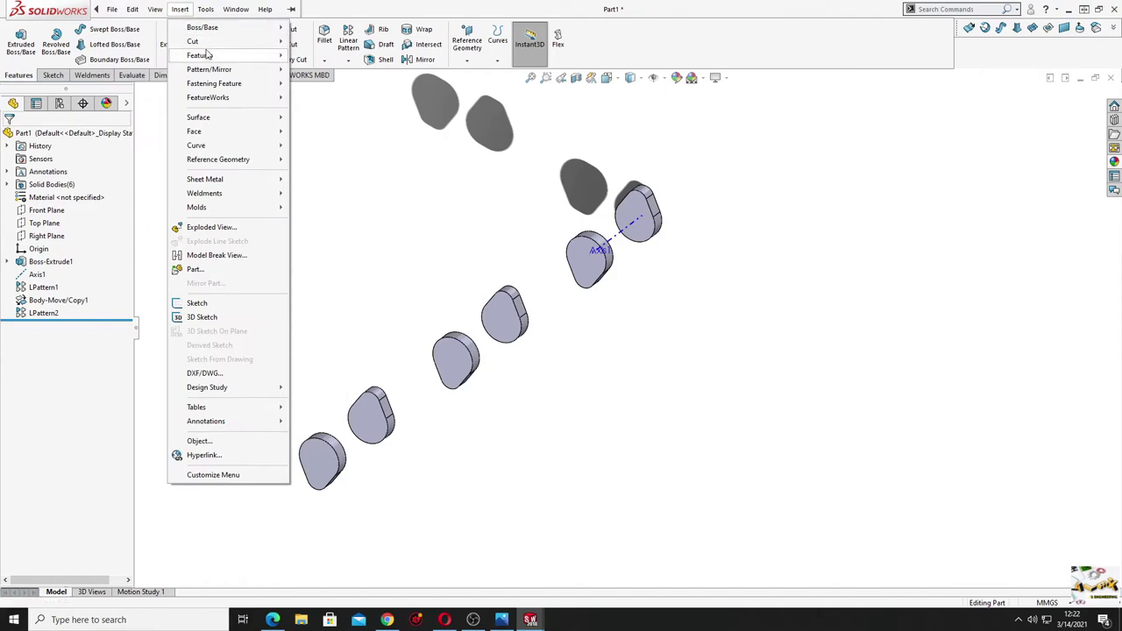
{"action": "mouse_move", "coordinate": [210, 56]}
{"action": "left_click", "coordinate": [325, 367]}
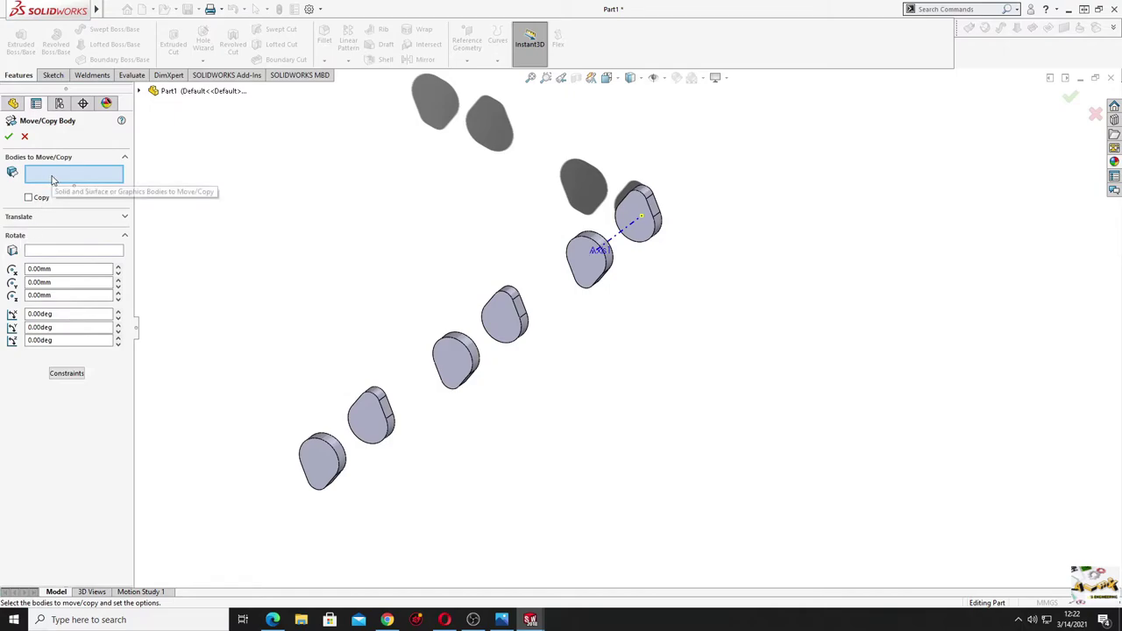
{"action": "left_click", "coordinate": [505, 317]}
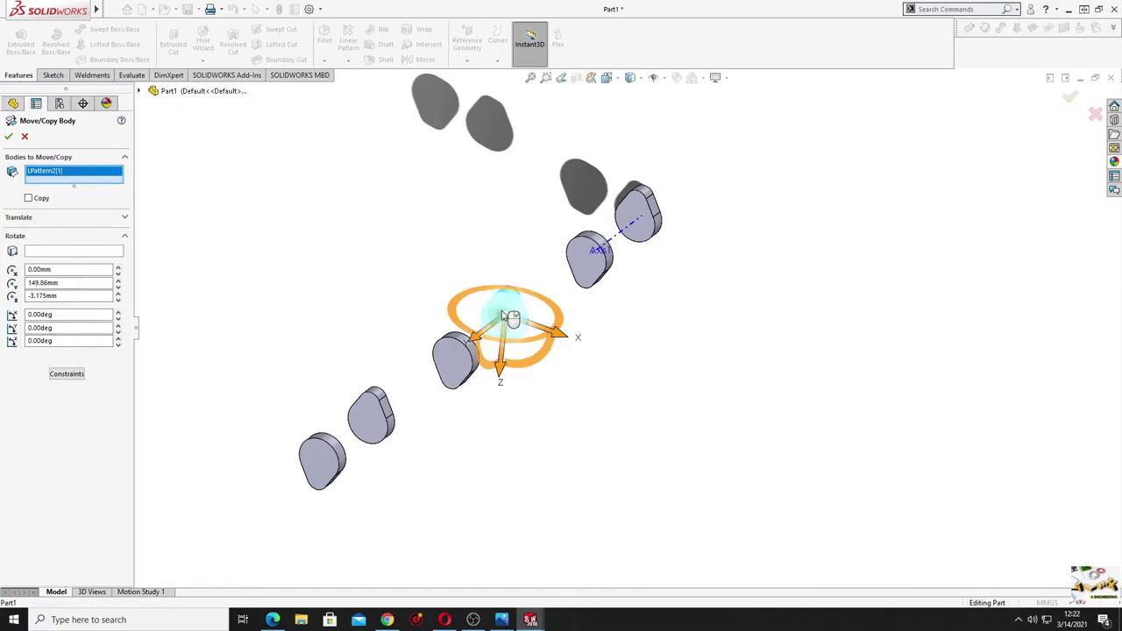
{"action": "left_click", "coordinate": [454, 362]}
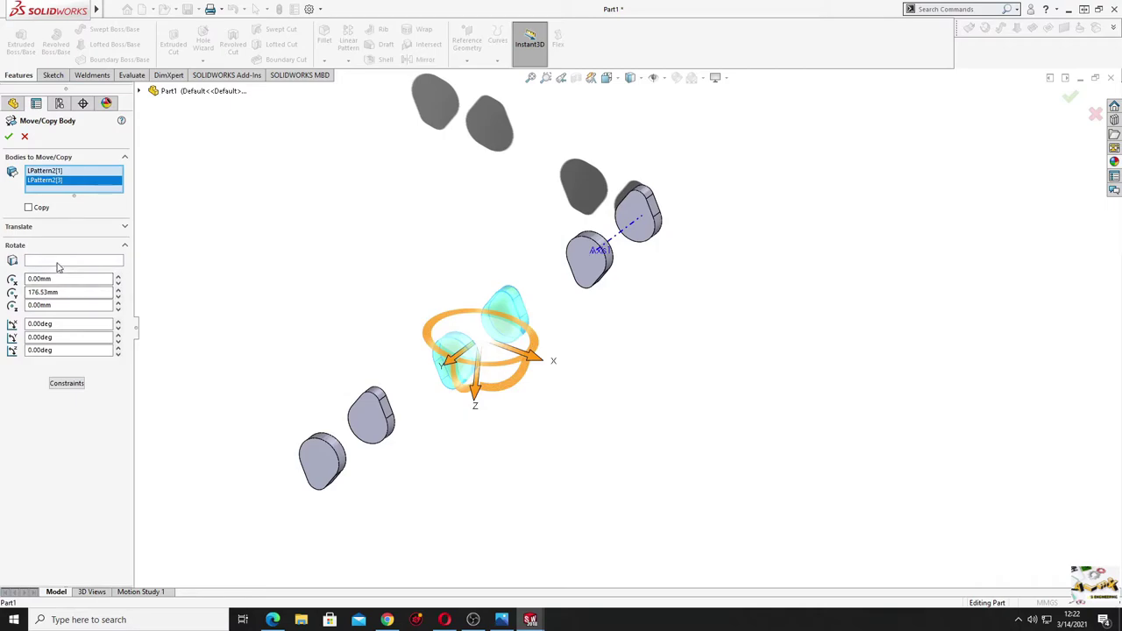
{"action": "left_click", "coordinate": [66, 260]}
{"action": "left_click", "coordinate": [621, 235]}
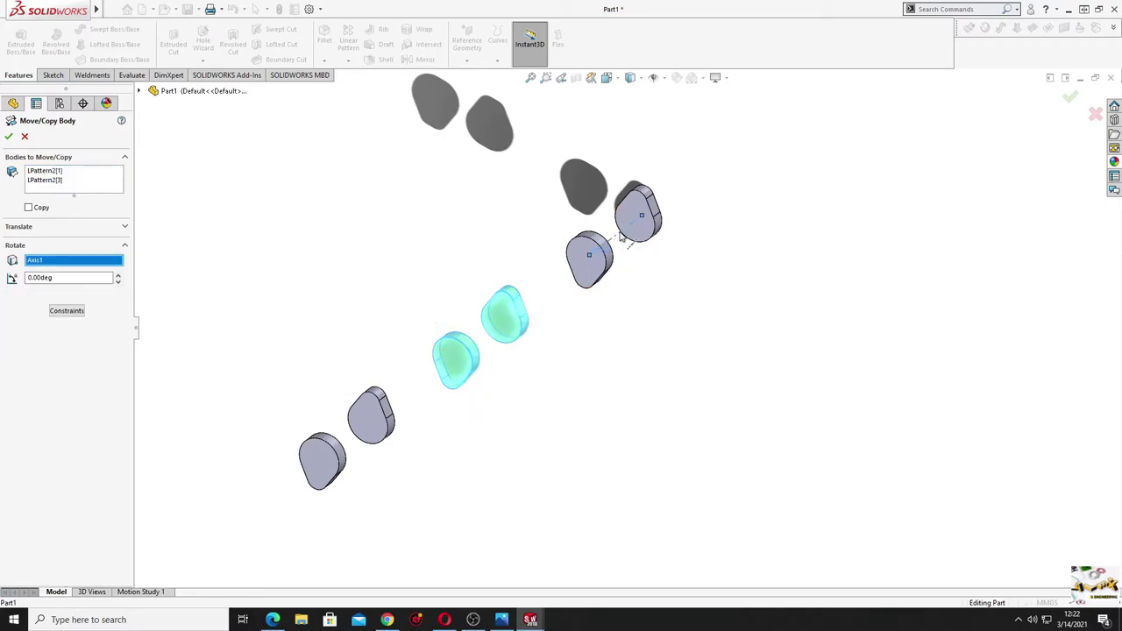
Step: Set the rotation angle to -120°, confirm the move, and orbit to check the lobes
{"action": "left_click_drag", "start_coordinate": [54, 278], "coordinate": [36, 279]}
{"action": "key", "text": "Return"}
{"action": "middle_click_drag", "start_coordinate": [263, 351], "coordinate": [292, 358]}
{"action": "scroll", "coordinate": [515, 379], "scroll_direction": "up", "scroll_amount": 4}
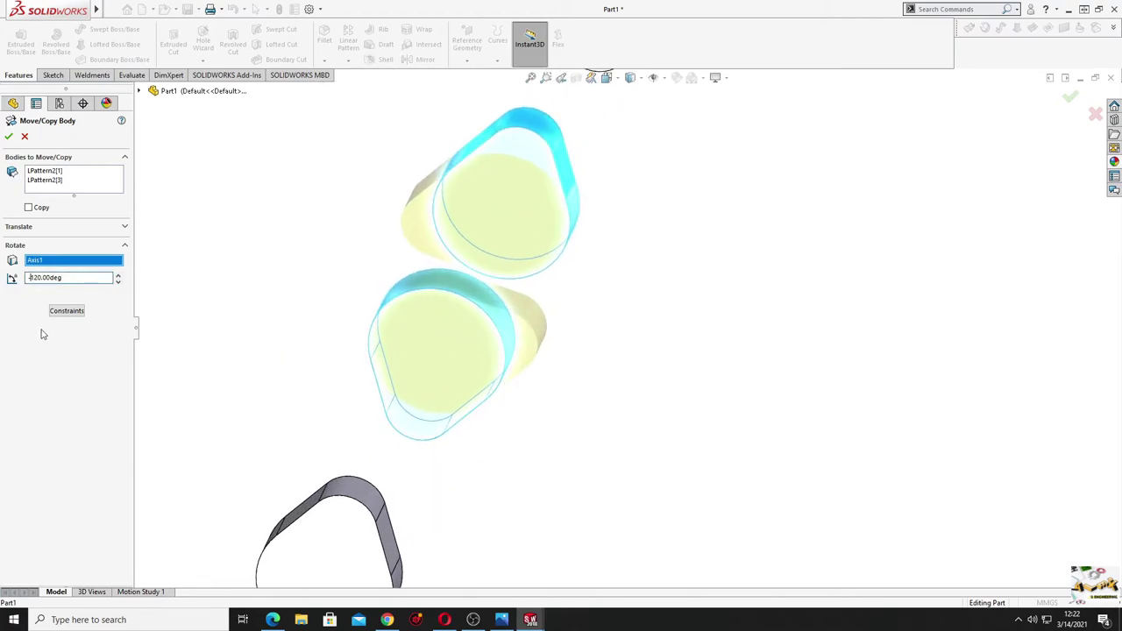
{"action": "key", "text": "Return"}
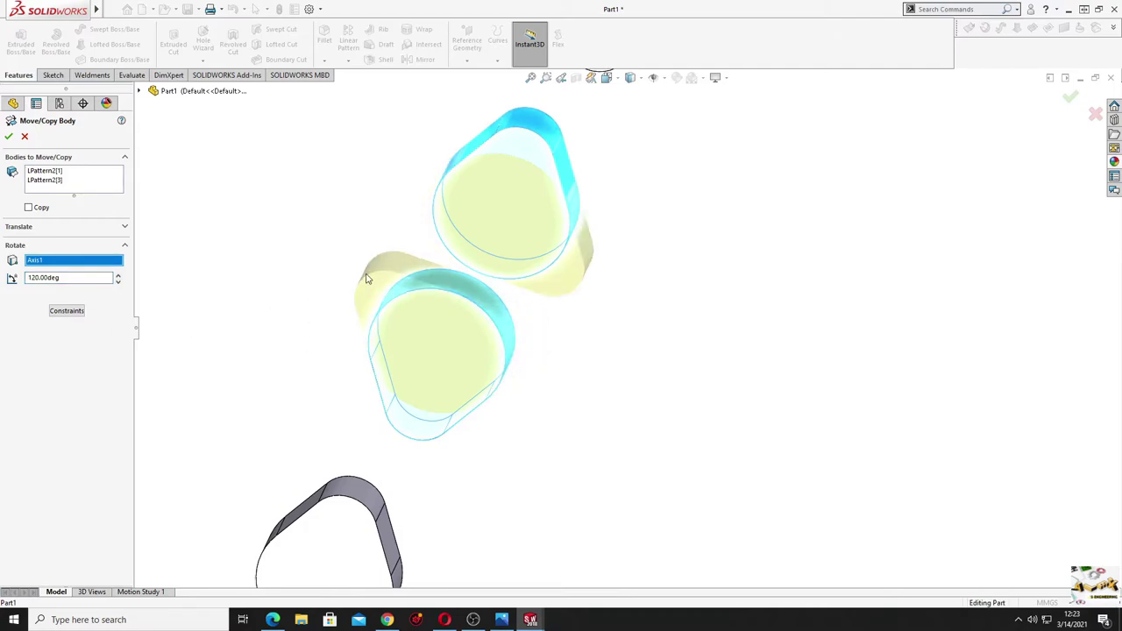
{"action": "left_click", "coordinate": [29, 277]}
{"action": "type", "text": "-"}
{"action": "key", "text": "Return"}
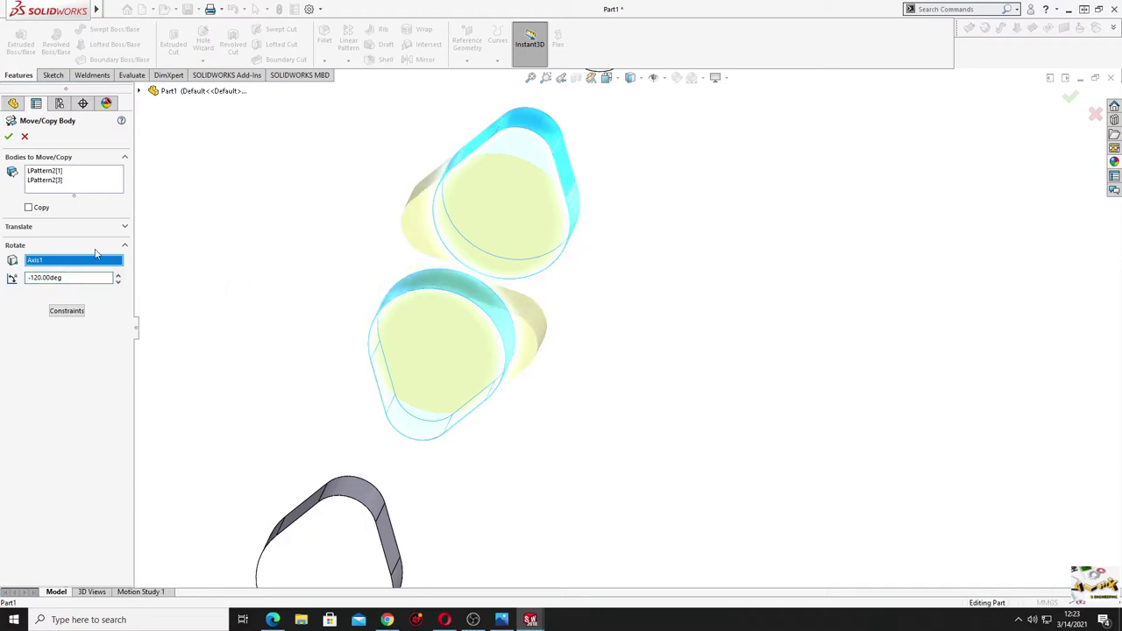
{"action": "left_click", "coordinate": [8, 136]}
{"action": "scroll", "coordinate": [327, 288], "scroll_direction": "down", "scroll_amount": 3}
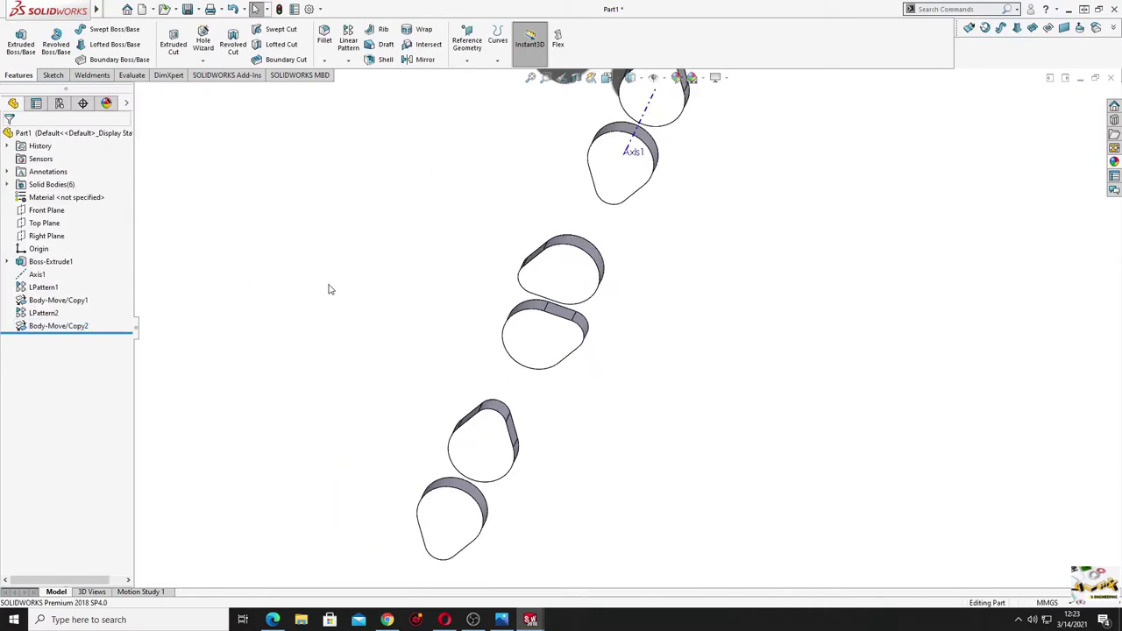
{"action": "scroll", "coordinate": [379, 312], "scroll_direction": "up", "scroll_amount": 1}
{"action": "mouse_move", "coordinate": [379, 312]}
{"action": "middle_mouse_down"}
{"action": "mouse_move", "coordinate": [341, 313]}
{"action": "mouse_move", "coordinate": [205, 415]}
{"action": "mouse_move", "coordinate": [450, 356]}
{"action": "mouse_move", "coordinate": [320, 399]}
{"action": "middle_mouse_up"}
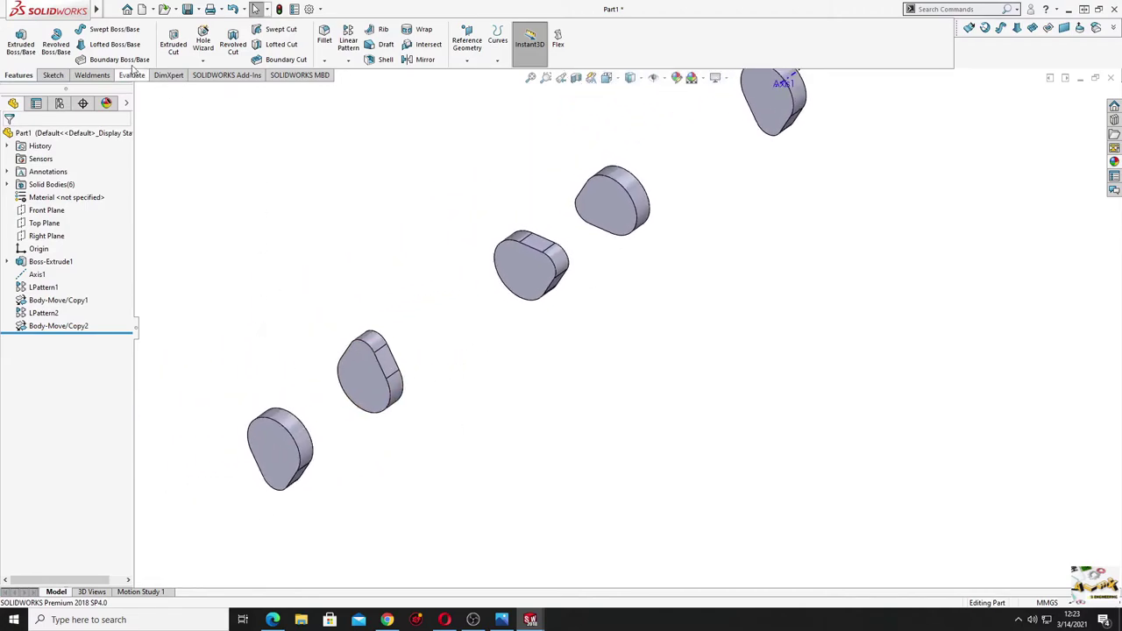
Step: In Move/Copy Body, select lobes LPattern2[2] and LPattern2[4] and set Axis1 as rotation axis
{"action": "mouse_move", "coordinate": [94, 12]}
{"action": "left_click", "coordinate": [180, 9]}
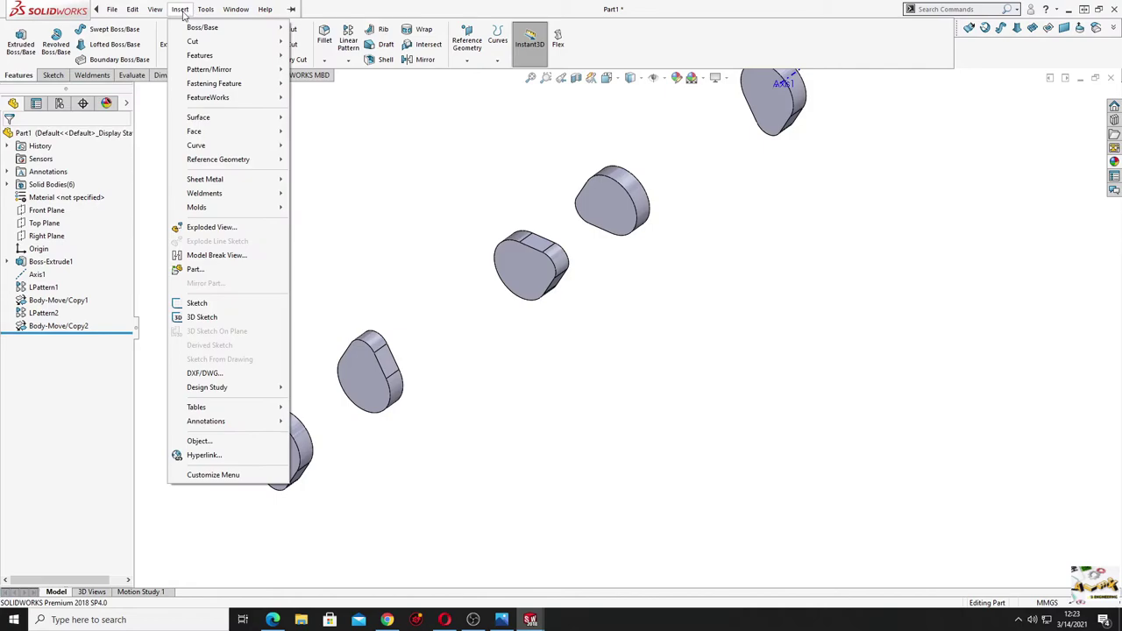
{"action": "mouse_move", "coordinate": [217, 56]}
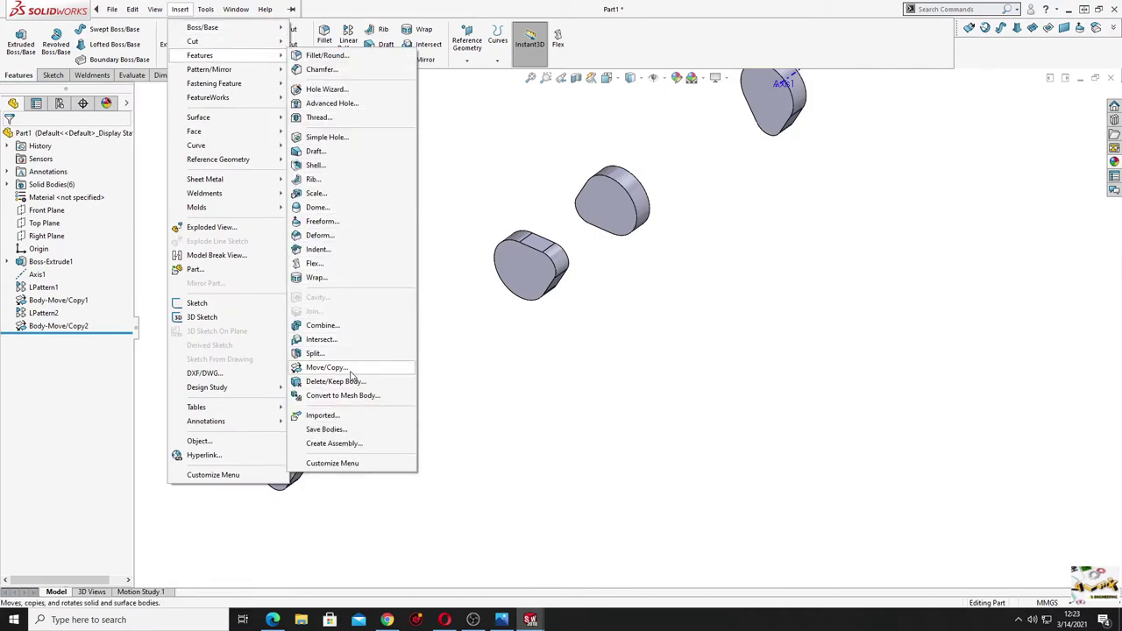
{"action": "left_click", "coordinate": [349, 369]}
{"action": "left_click", "coordinate": [373, 386]}
{"action": "left_click", "coordinate": [286, 449]}
{"action": "left_click", "coordinate": [49, 262]}
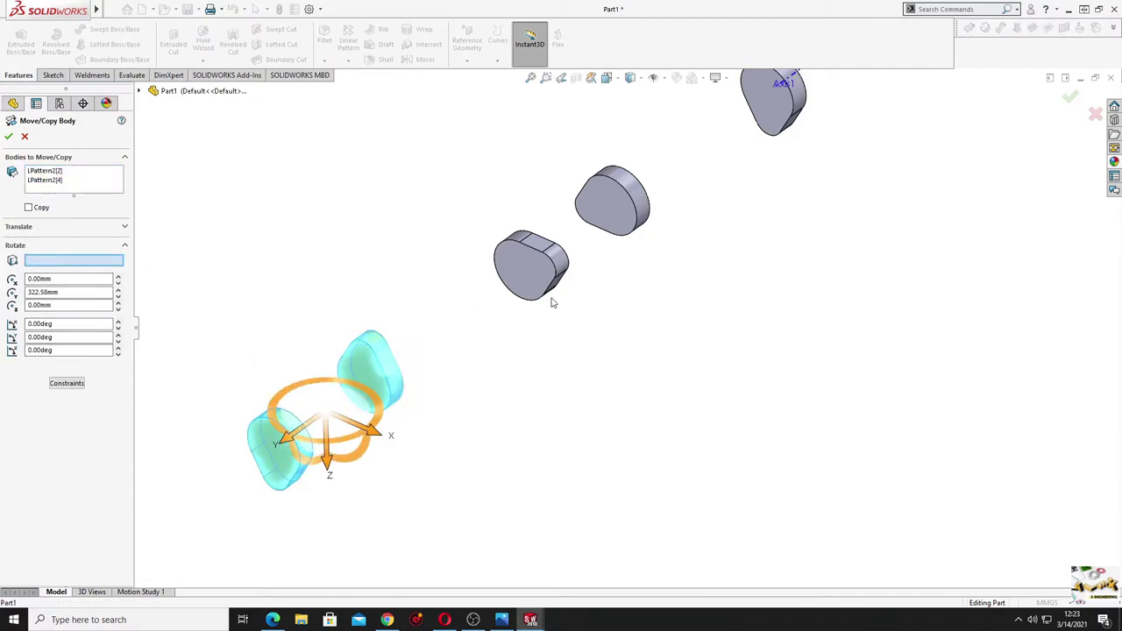
{"action": "middle_click_drag", "start_coordinate": [742, 128], "coordinate": [728, 183], "text": "ctrl"}
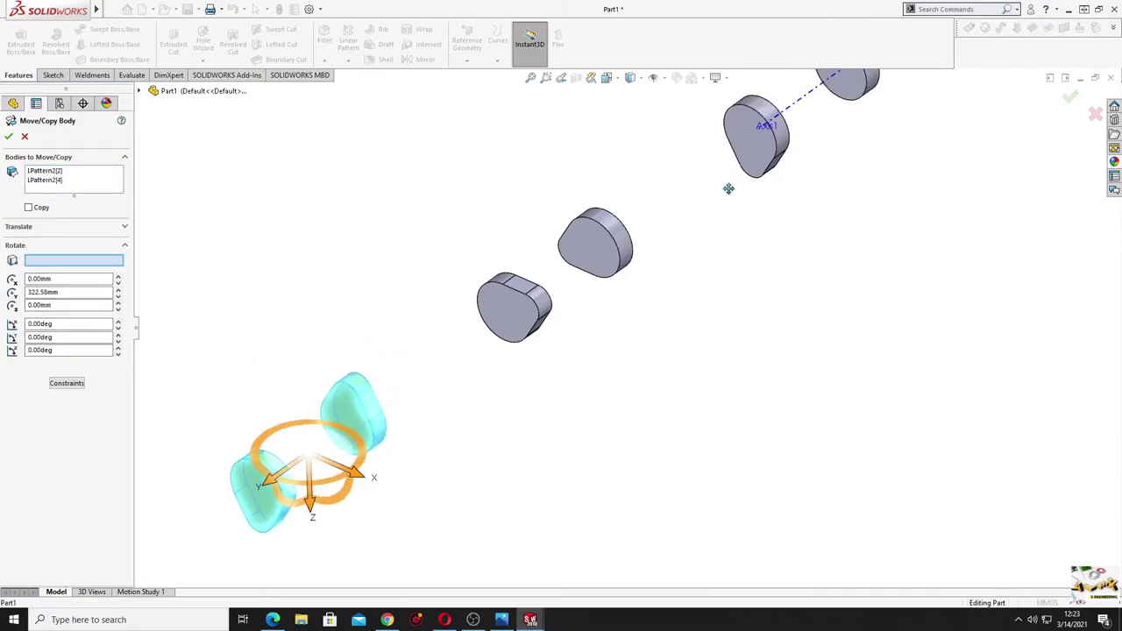
{"action": "left_click", "coordinate": [804, 107]}
Step: Enter a 240° rotation angle and confirm the move
{"action": "middle_click_drag", "start_coordinate": [401, 325], "coordinate": [400, 313], "text": "ctrl"}
{"action": "left_click_drag", "start_coordinate": [60, 279], "coordinate": [28, 280]}
{"action": "type", "text": "240"}
{"action": "key", "text": "Return"}
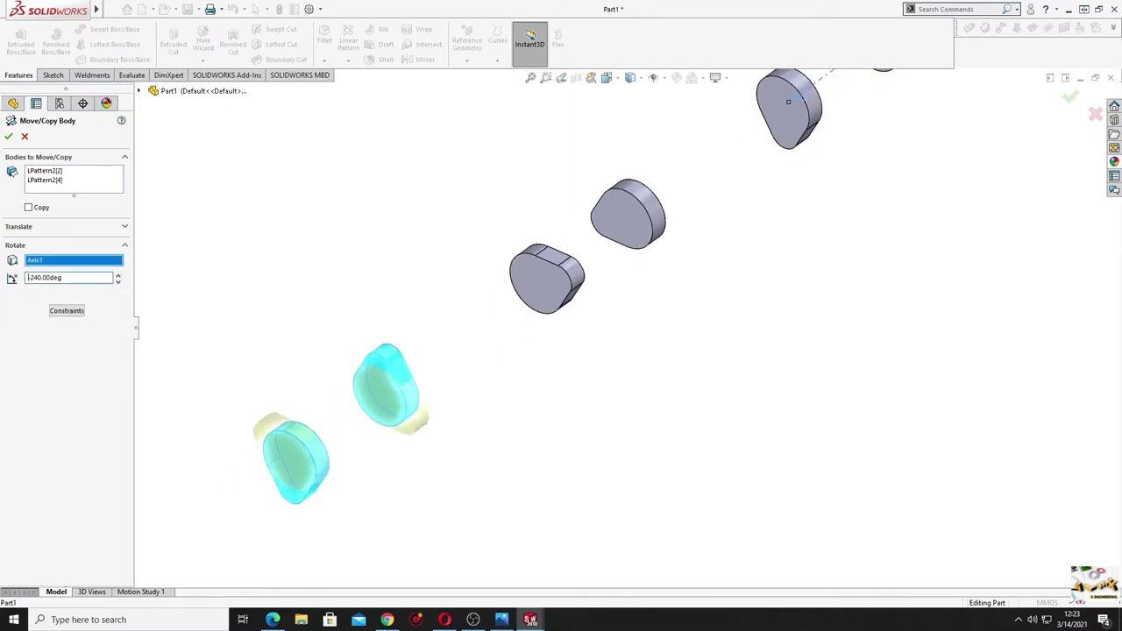
{"action": "left_click", "coordinate": [9, 136]}
{"action": "scroll", "coordinate": [393, 321], "scroll_direction": "up", "scroll_amount": 3}
{"action": "middle_click_drag", "start_coordinate": [394, 321], "coordinate": [326, 347], "text": "ctrl"}
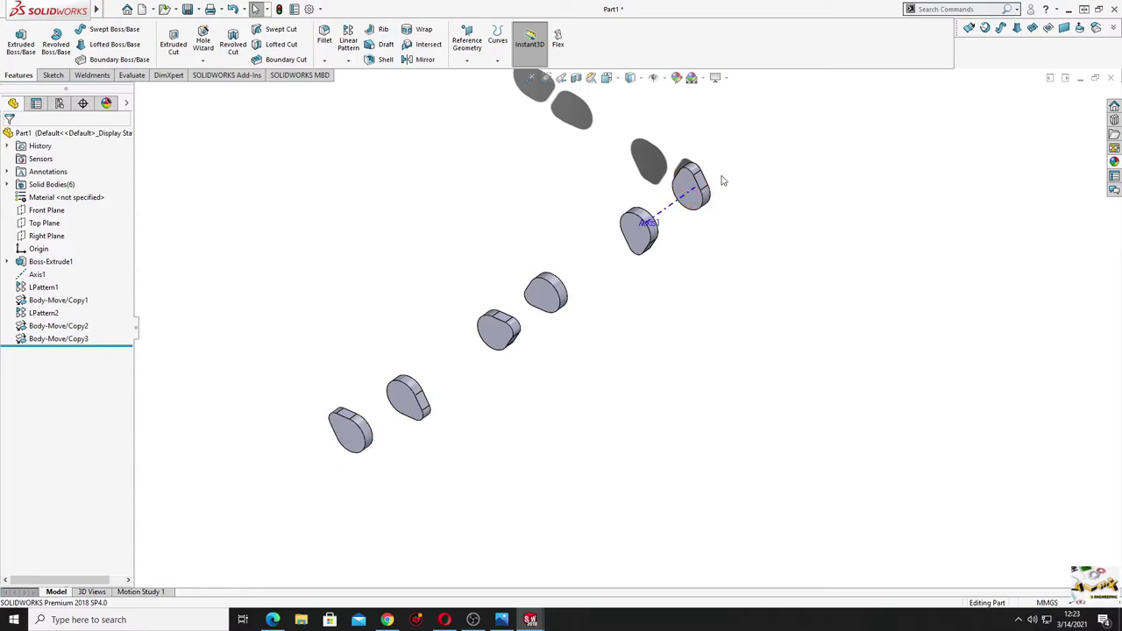
Step: Open a sketch on the Top Plane and draw a circle centred on Axis1
{"action": "middle_click_drag", "start_coordinate": [663, 226], "coordinate": [634, 258], "text": "ctrl"}
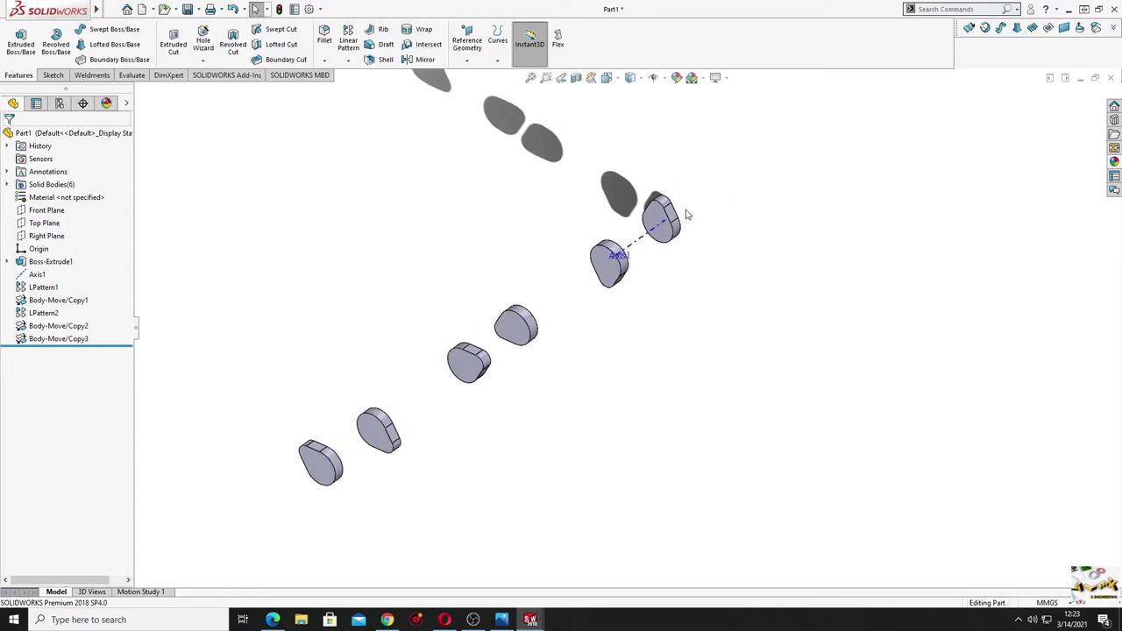
{"action": "mouse_move", "coordinate": [341, 242]}
{"action": "middle_mouse_down"}
{"action": "mouse_move", "coordinate": [321, 236]}
{"action": "mouse_move", "coordinate": [325, 208]}
{"action": "mouse_move", "coordinate": [335, 251]}
{"action": "middle_mouse_up"}
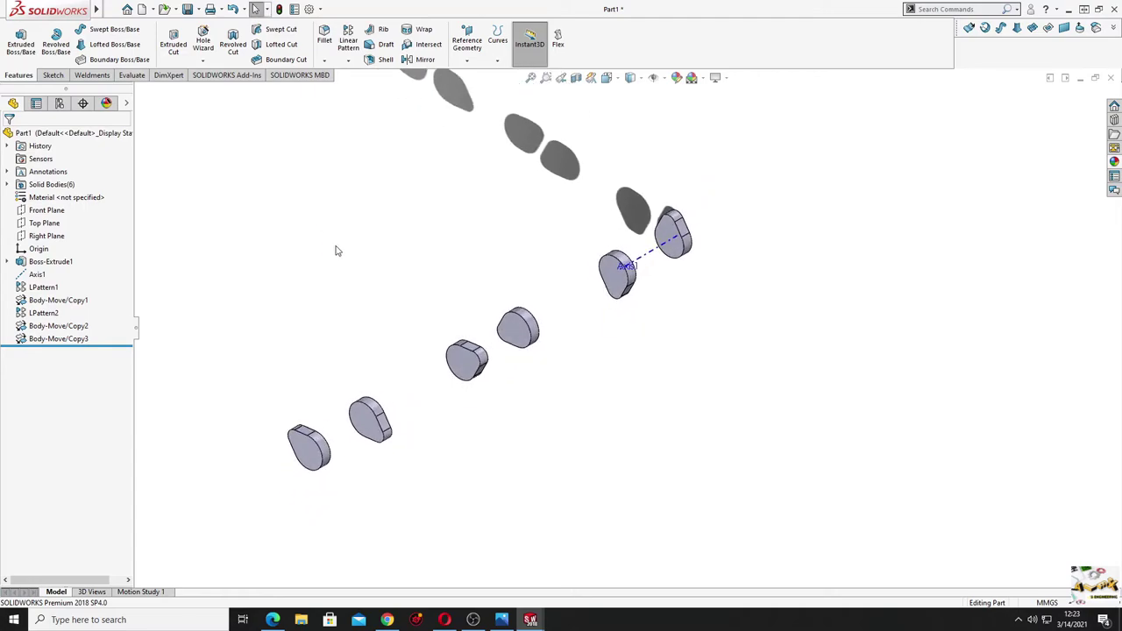
{"action": "left_click", "coordinate": [54, 212]}
{"action": "left_click", "coordinate": [44, 222]}
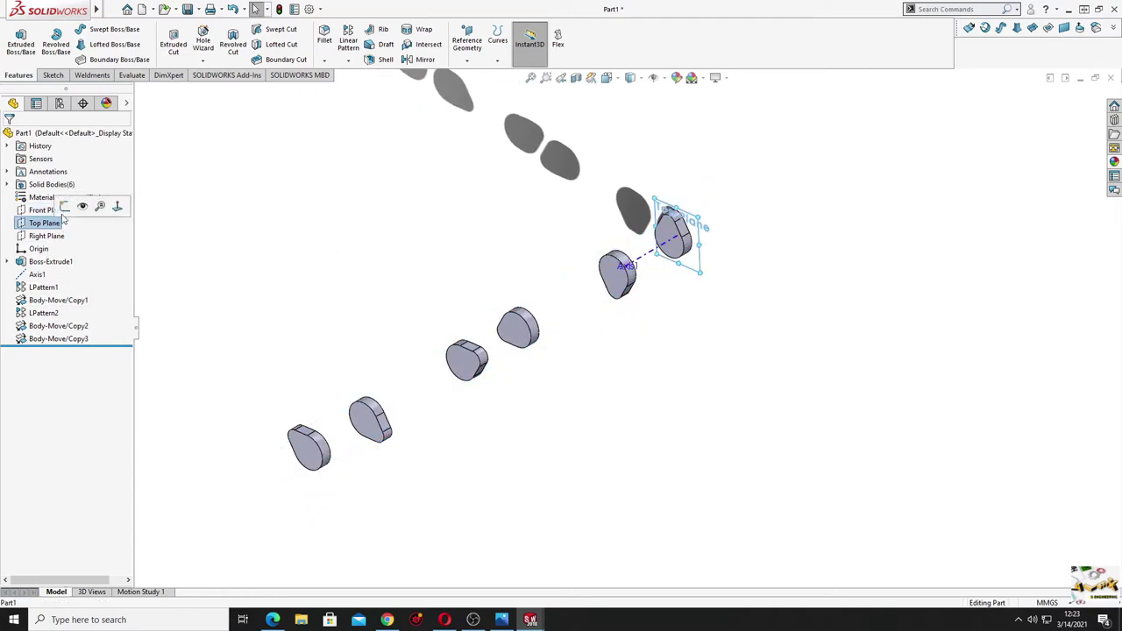
{"action": "left_click", "coordinate": [73, 202]}
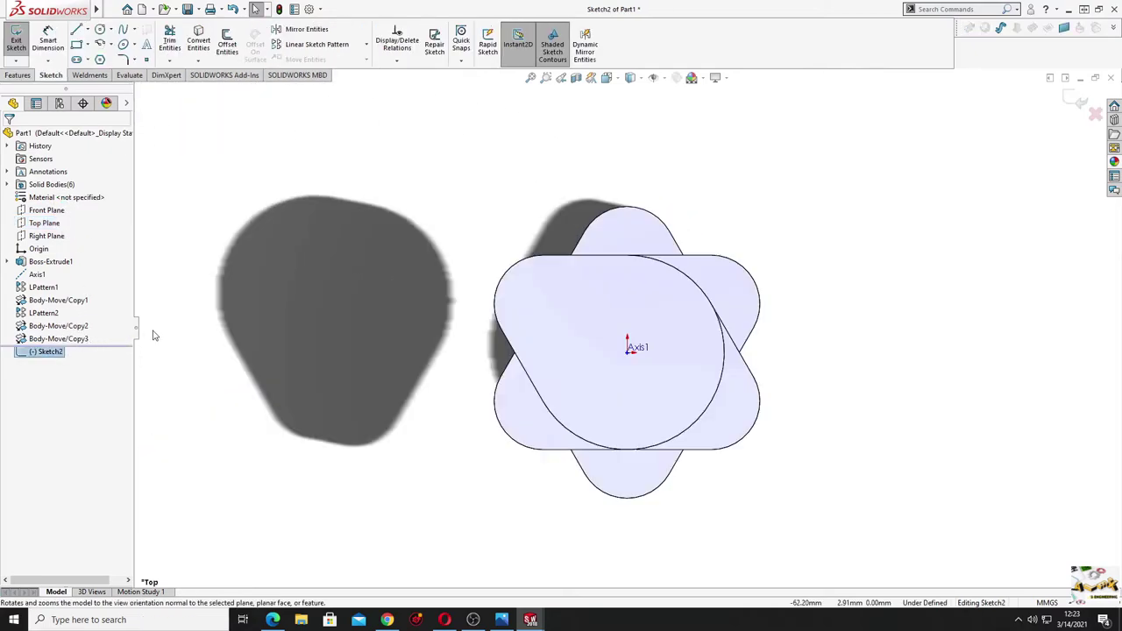
{"action": "left_click", "coordinate": [100, 28]}
{"action": "left_click", "coordinate": [527, 346]}
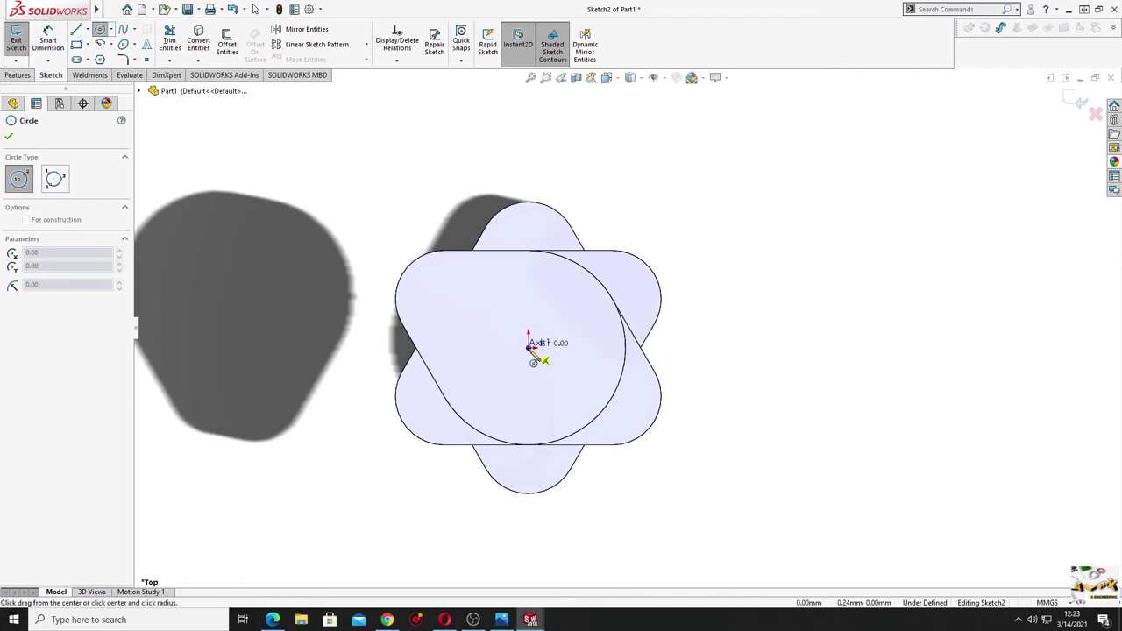
{"action": "left_click", "coordinate": [571, 399]}
{"action": "key", "text": "Escape"}
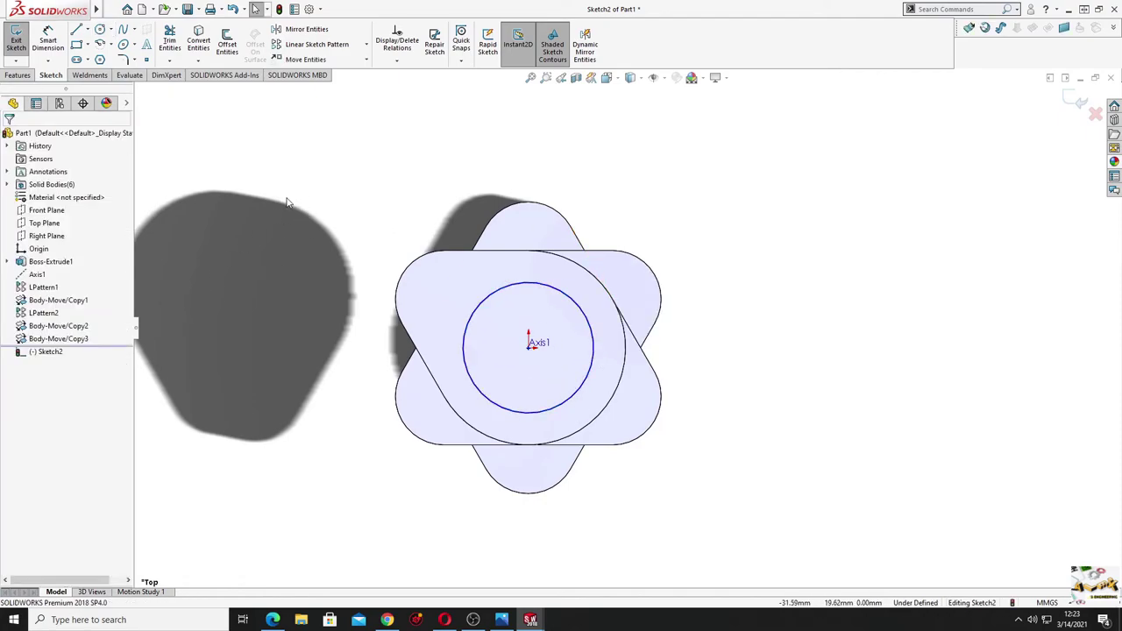
Step: Dimension the circle to Ø19 mm and begin an Extruded Boss/Base from it
{"action": "left_click", "coordinate": [48, 40]}
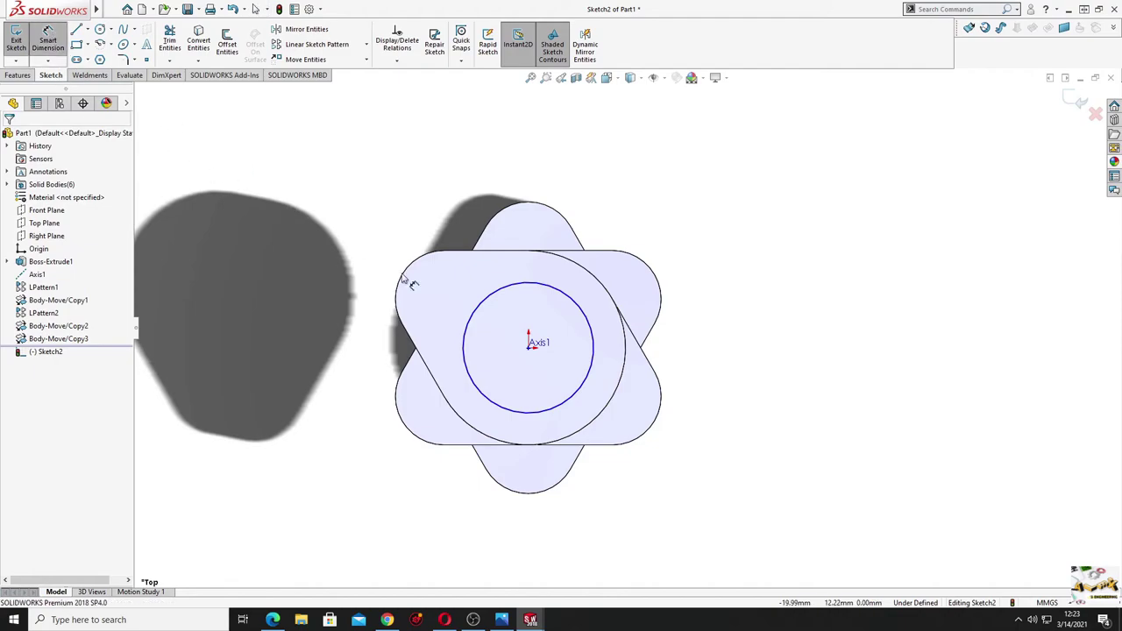
{"action": "left_click", "coordinate": [463, 351]}
{"action": "left_click", "coordinate": [325, 357]}
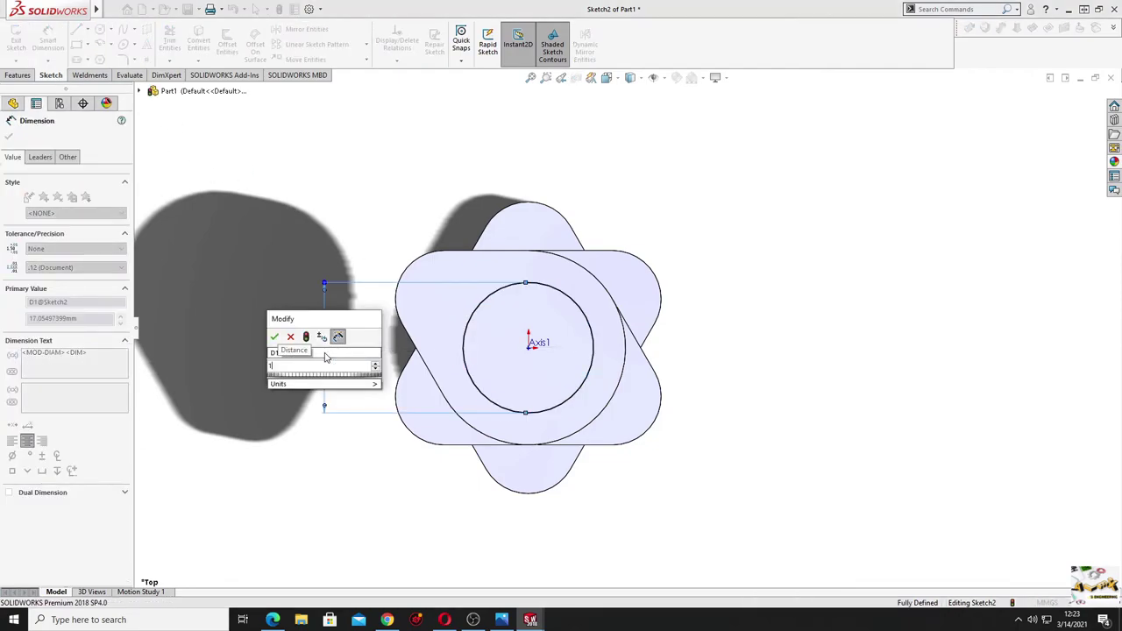
{"action": "key", "text": "Return"}
{"action": "right_click", "coordinate": [284, 239]}
{"action": "left_click", "coordinate": [314, 270]}
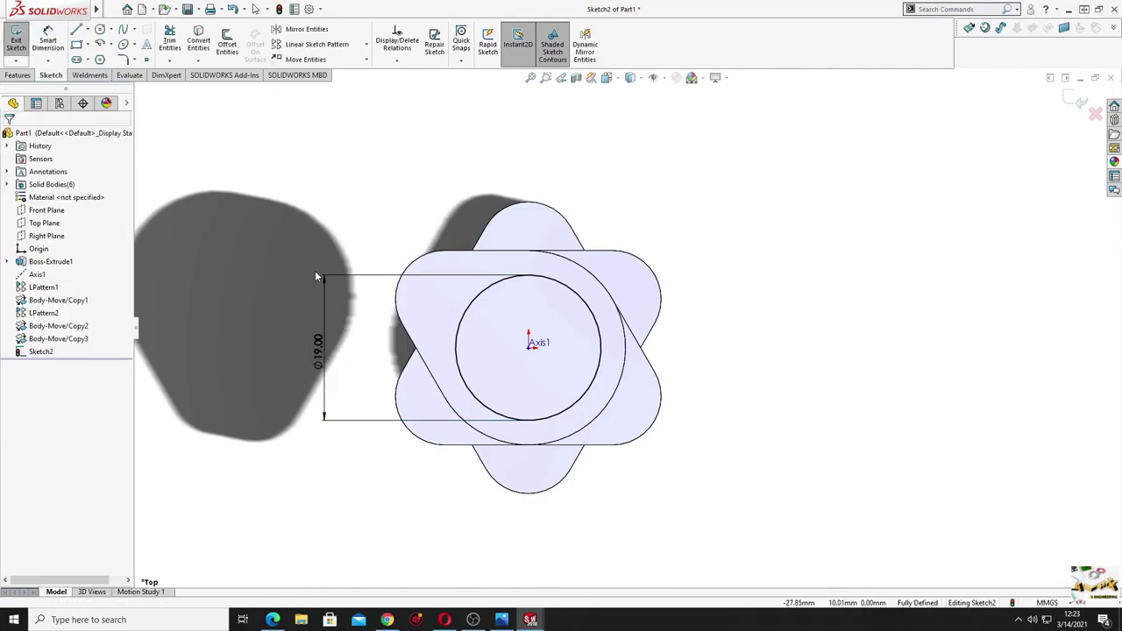
{"action": "left_click", "coordinate": [18, 75]}
{"action": "left_click", "coordinate": [20, 43]}
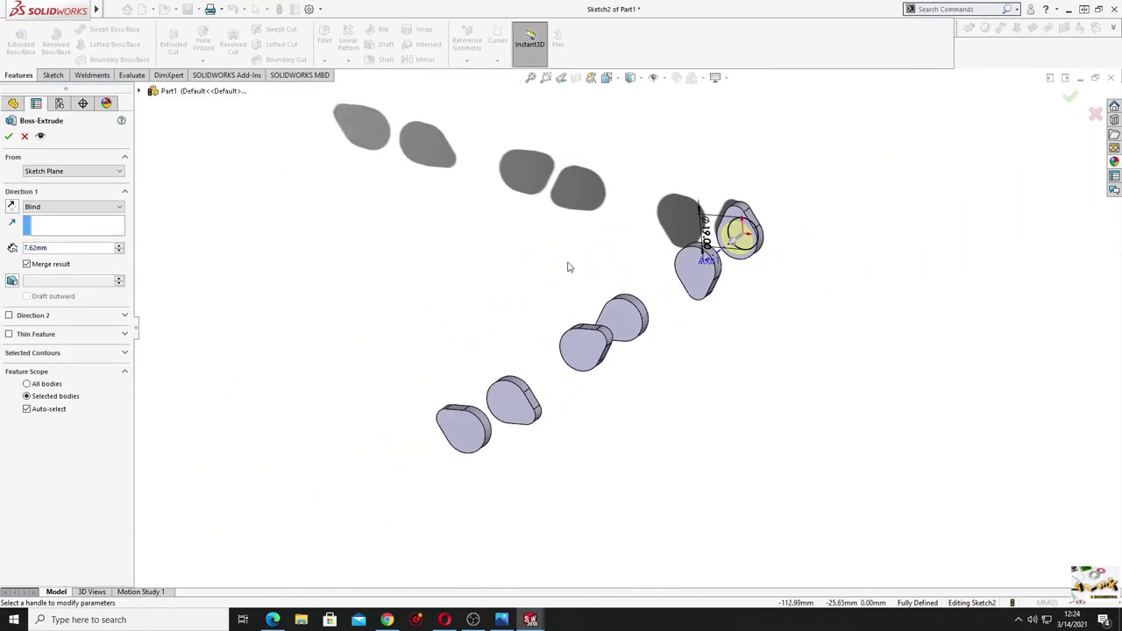
Step: Start the extrusion from a reversed 49.53 mm offset with a 466.09 mm Blind depth
{"action": "left_click", "coordinate": [49, 173]}
{"action": "left_click", "coordinate": [44, 205]}
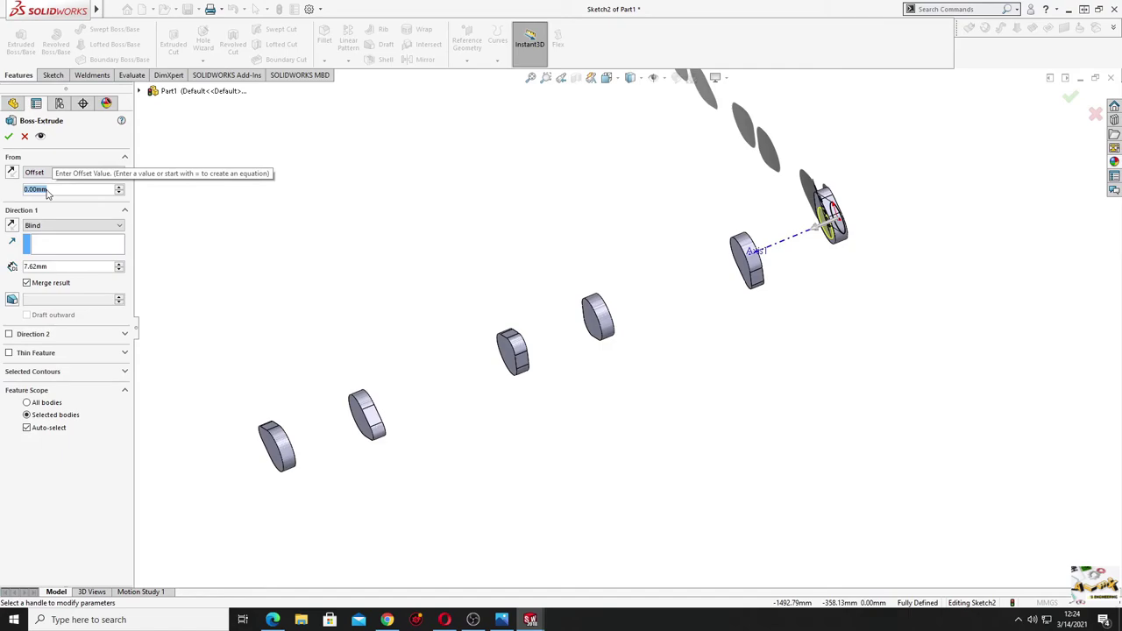
{"action": "type", "text": "49"}
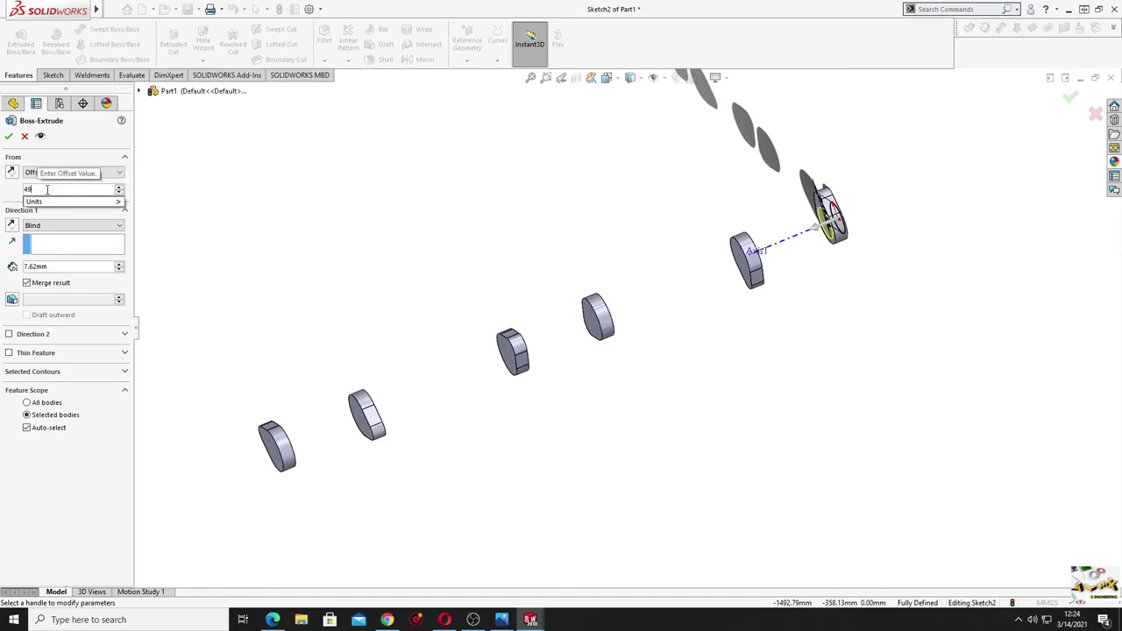
{"action": "type", "text": ".53"}
{"action": "key", "text": "Return"}
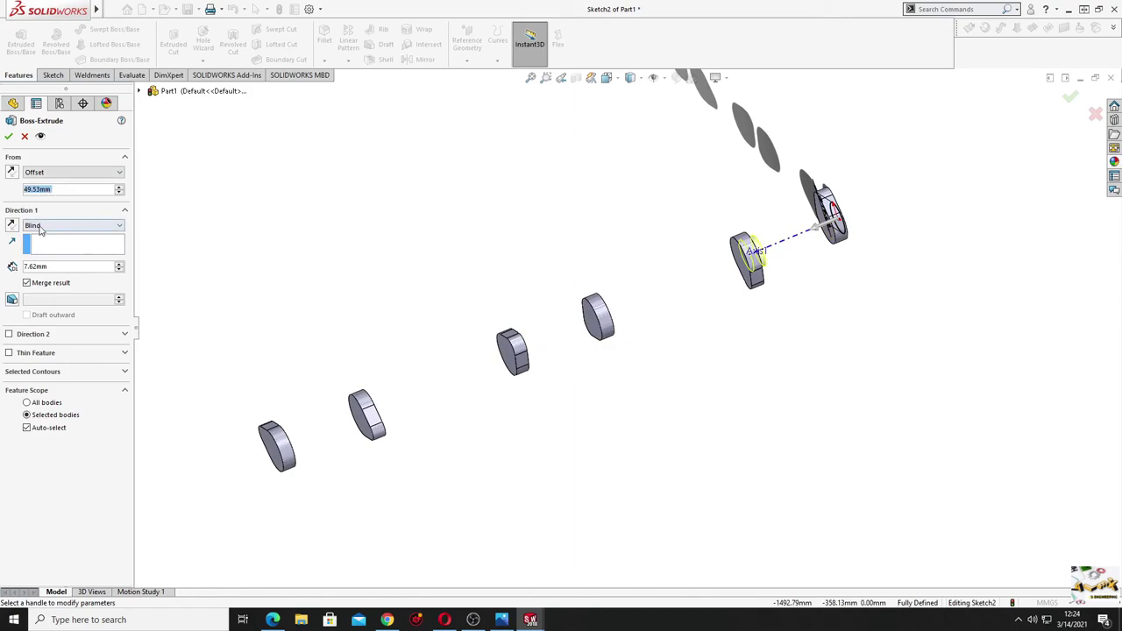
{"action": "left_click", "coordinate": [11, 172]}
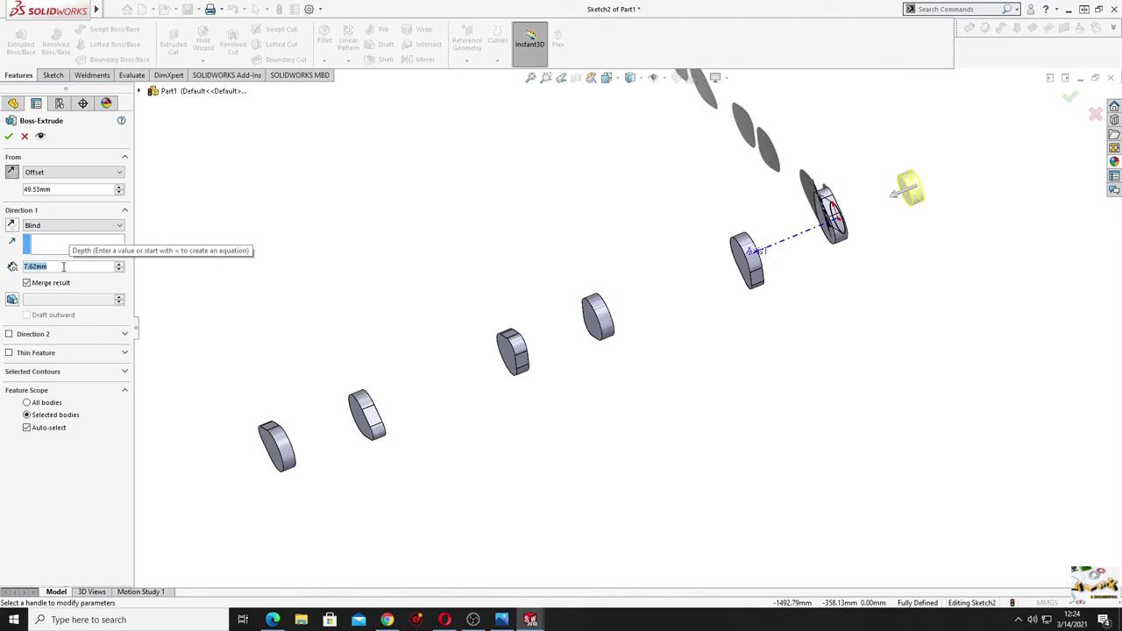
{"action": "type", "text": "466.09"}
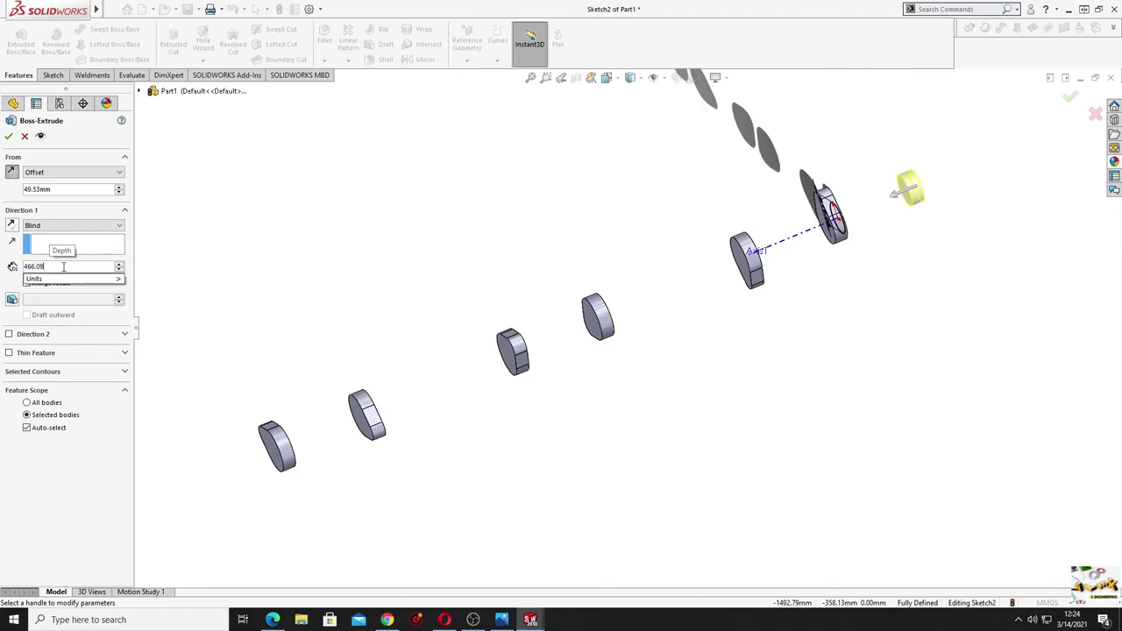
{"action": "key", "text": "Return"}
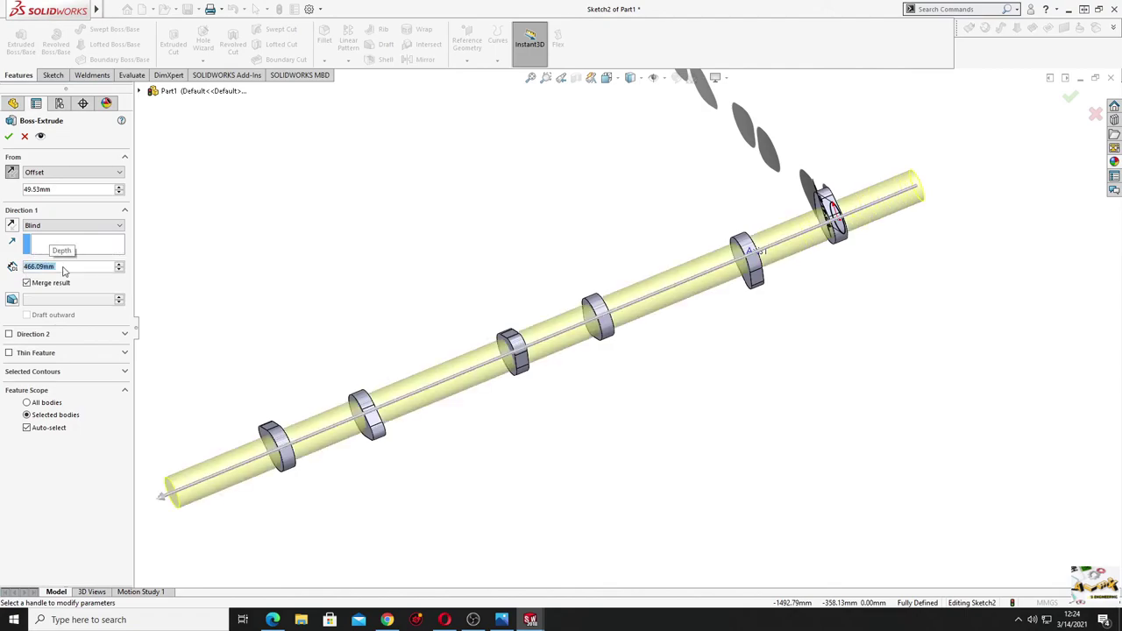
Step: Confirm Boss-Extrude2 and orbit around the finished camshaft to inspect it
{"action": "left_click", "coordinate": [9, 135]}
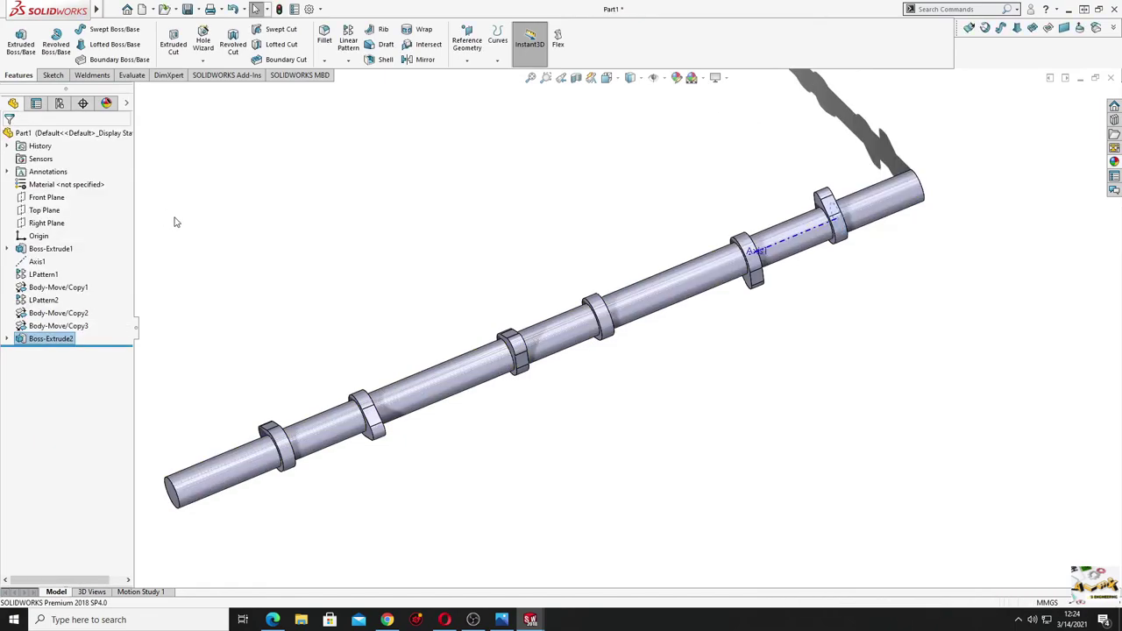
{"action": "middle_click_drag", "start_coordinate": [343, 283], "coordinate": [429, 245]}
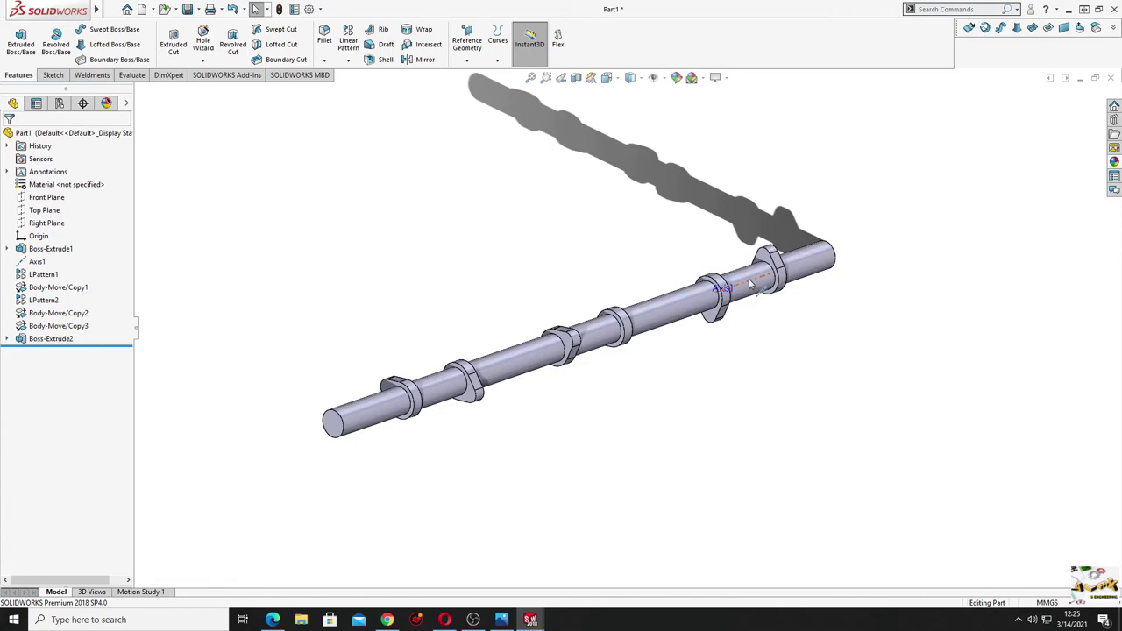
{"action": "right_click", "coordinate": [750, 285]}
{"action": "left_click", "coordinate": [595, 275]}
{"action": "middle_click_drag", "start_coordinate": [596, 275], "coordinate": [641, 433]}
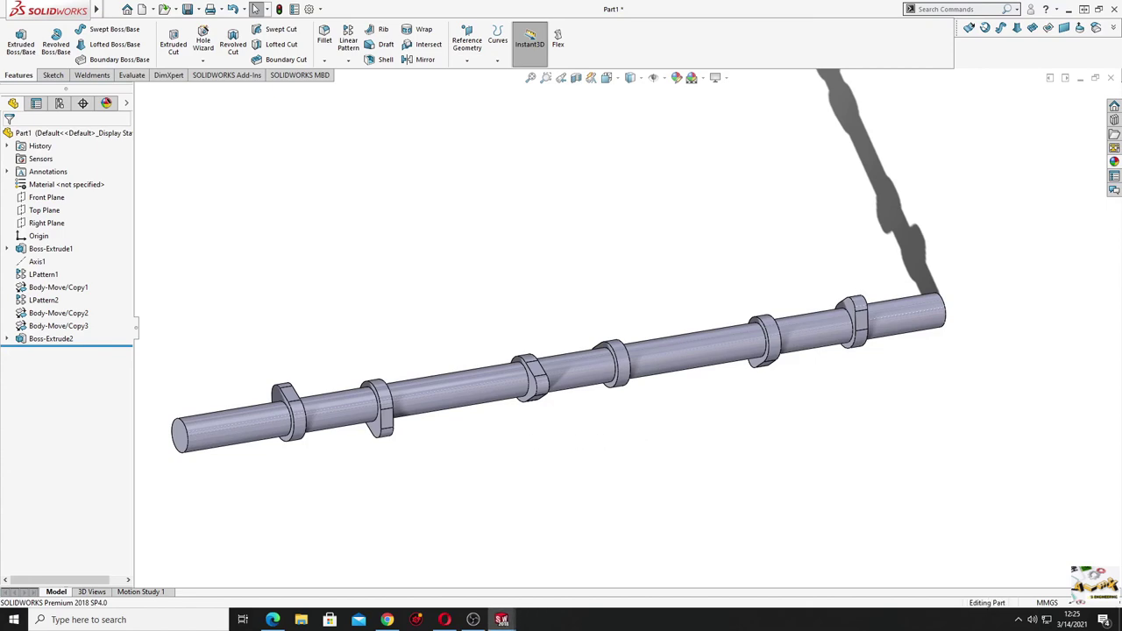